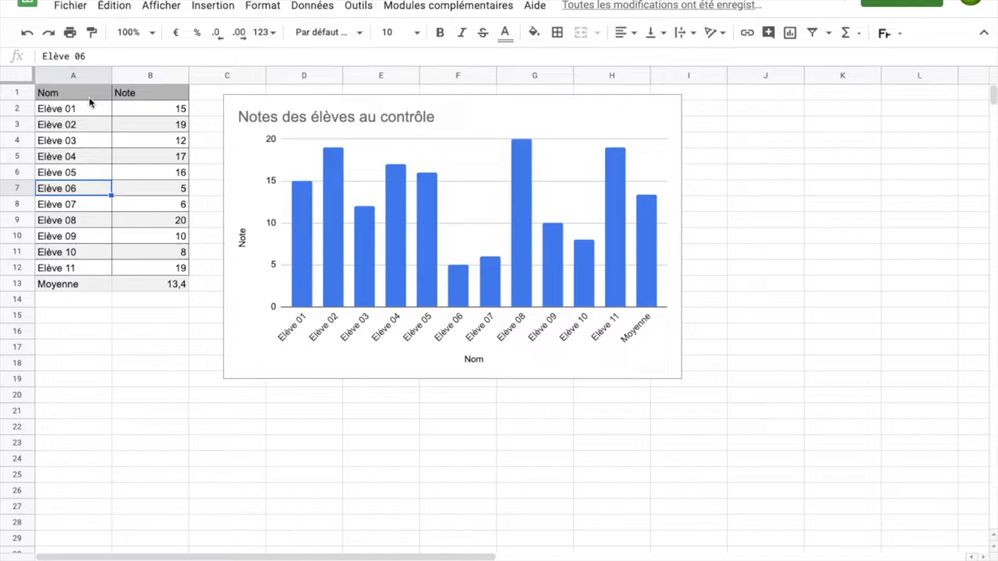
# Examine the Nom and Note columns, the row for Elève 06 and the formula behind the Moyenne value.
pyautogui.click(74, 76)
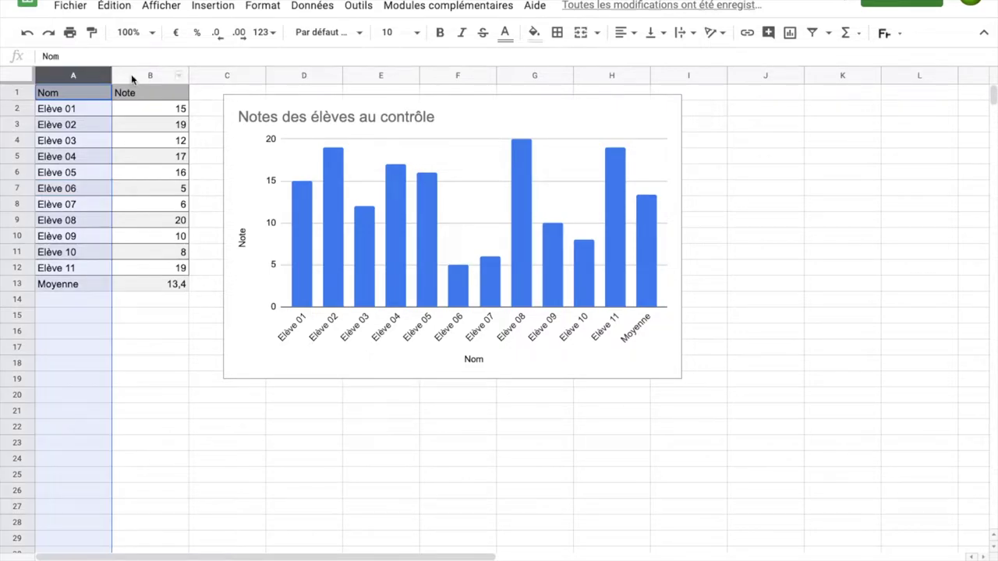
pyautogui.click(138, 75)
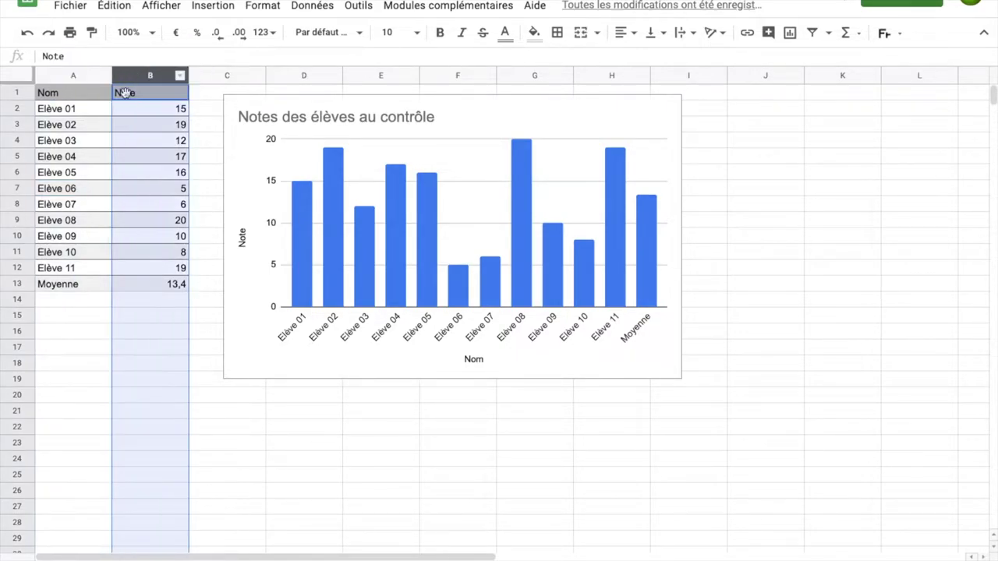
pyautogui.click(78, 190)
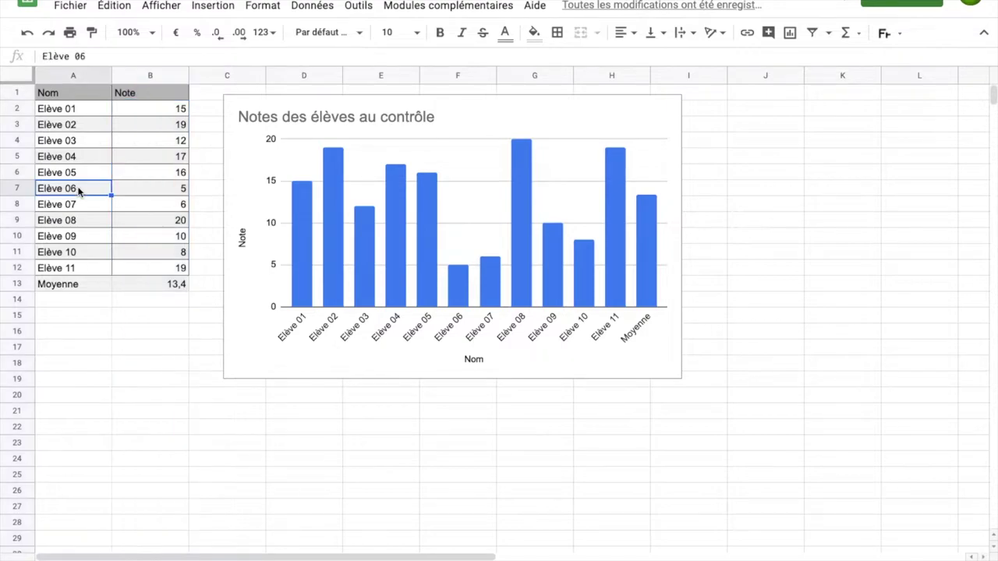
pyautogui.click(176, 194)
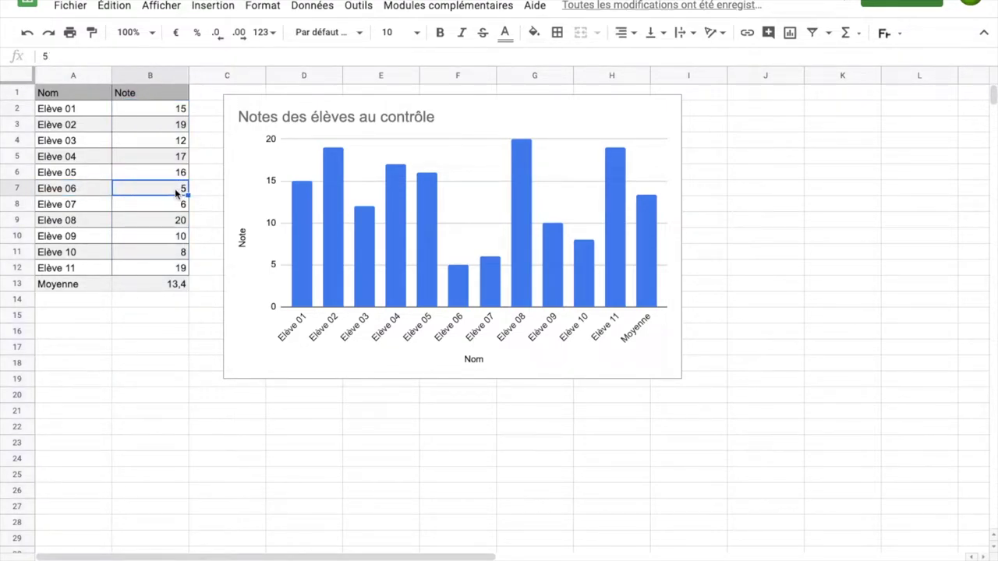
pyautogui.click(169, 287)
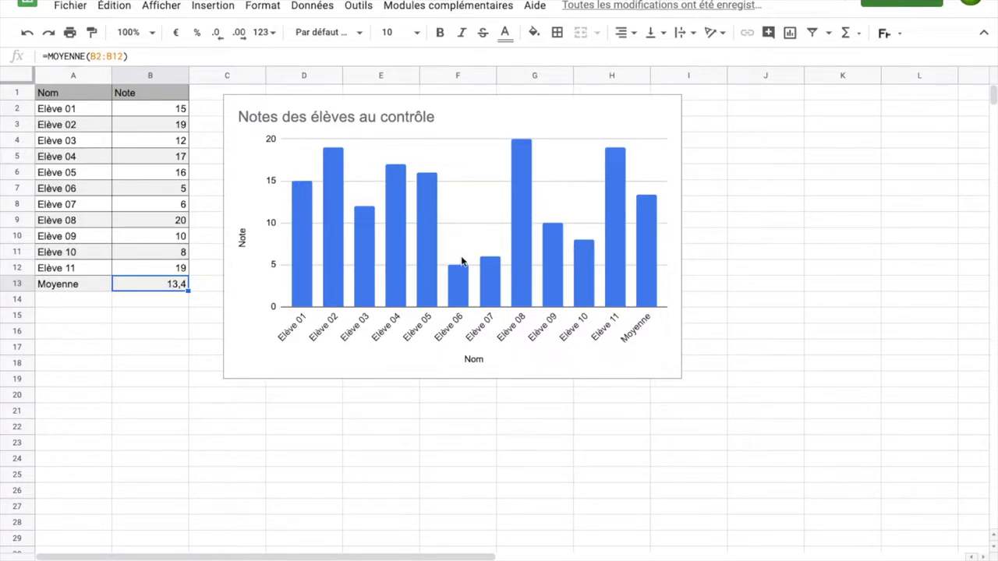
# Set the grade of Elève 06 to 15.
pyautogui.doubleClick(174, 188)
pyautogui.press('BackSpace')
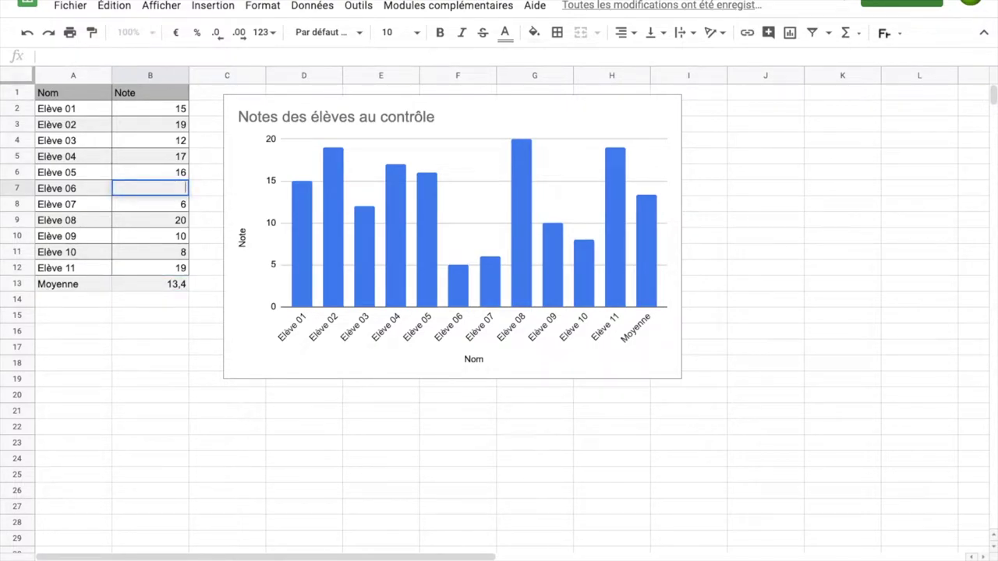
pyautogui.write('15')
pyautogui.press('Return')
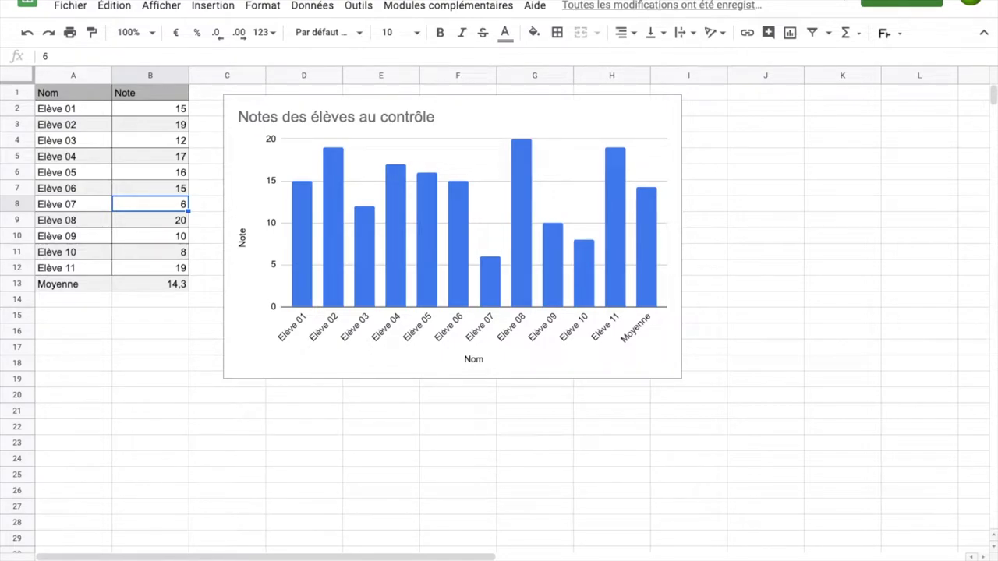
# Switch to the sheet with the lesson checklist and tick "A quoi sert un tableur ?".
pyautogui.click(195, 560)
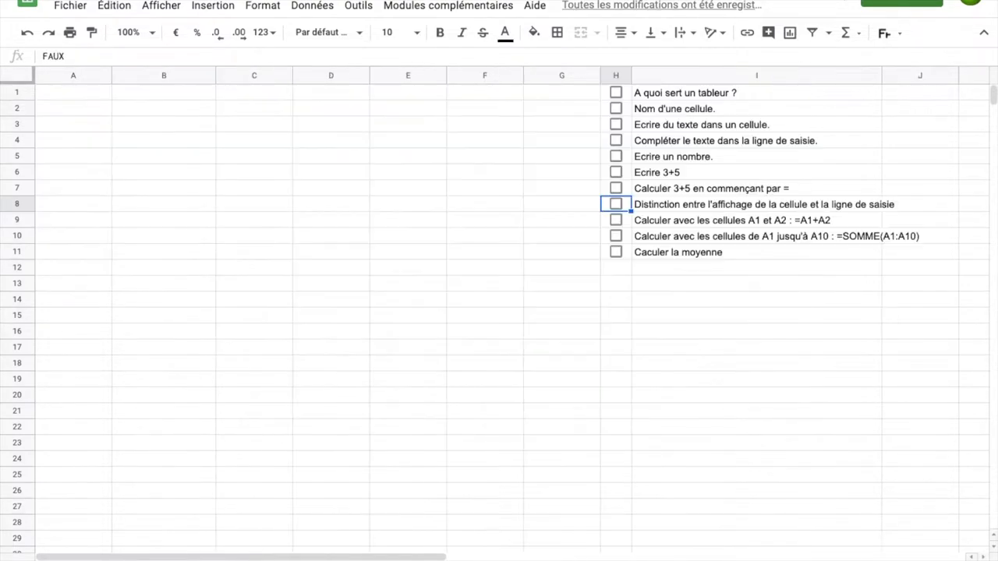
pyautogui.click(616, 92)
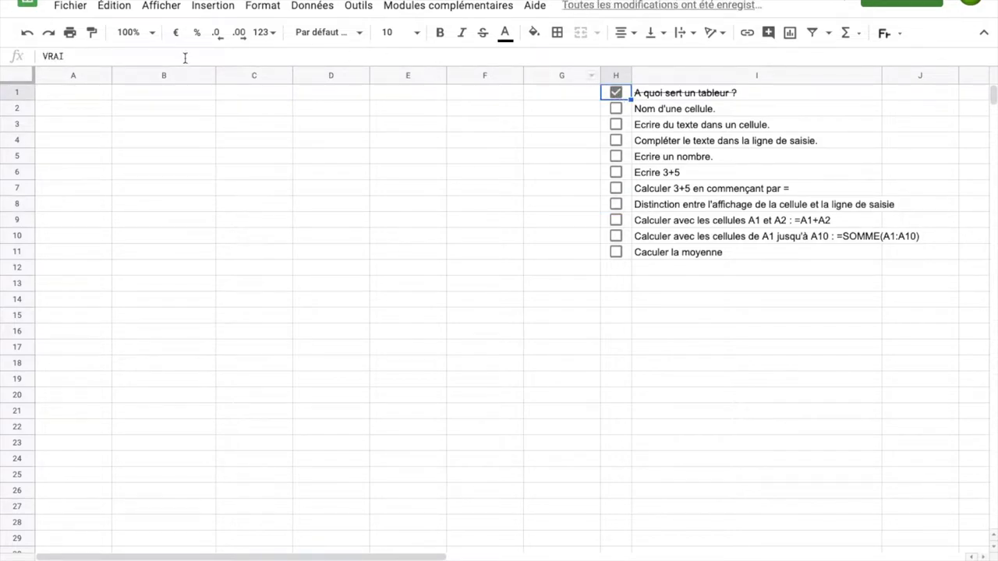
# Examine individual empty cells in columns A to C, ending on cell B2.
pyautogui.click(159, 104)
pyautogui.click(274, 141)
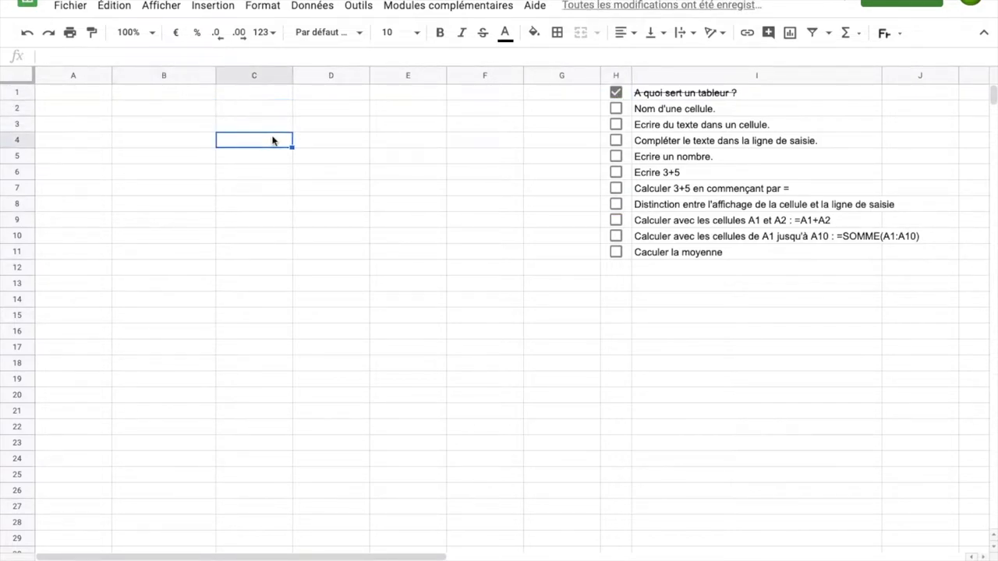
pyautogui.click(262, 118)
pyautogui.click(182, 149)
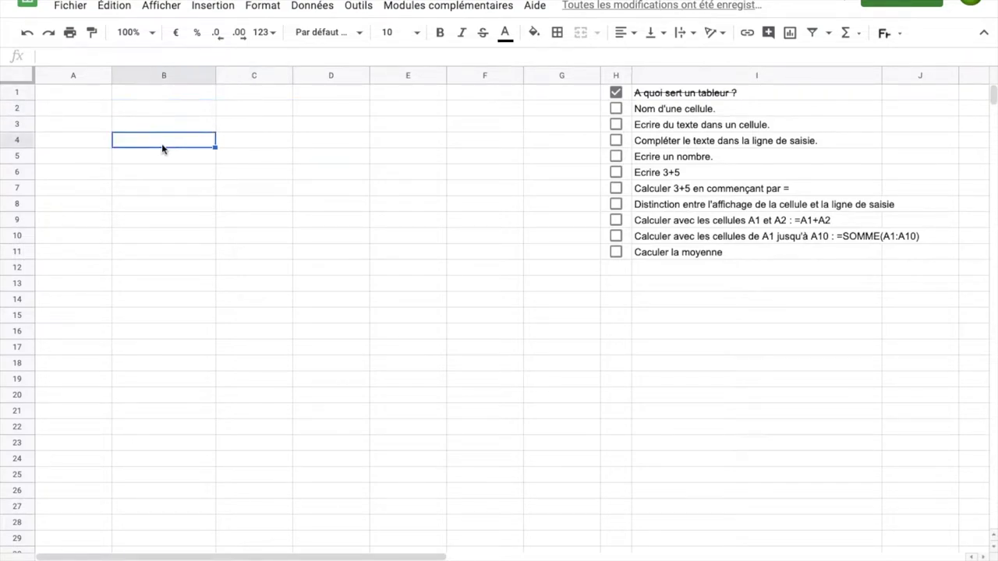
pyautogui.click(73, 129)
pyautogui.click(164, 112)
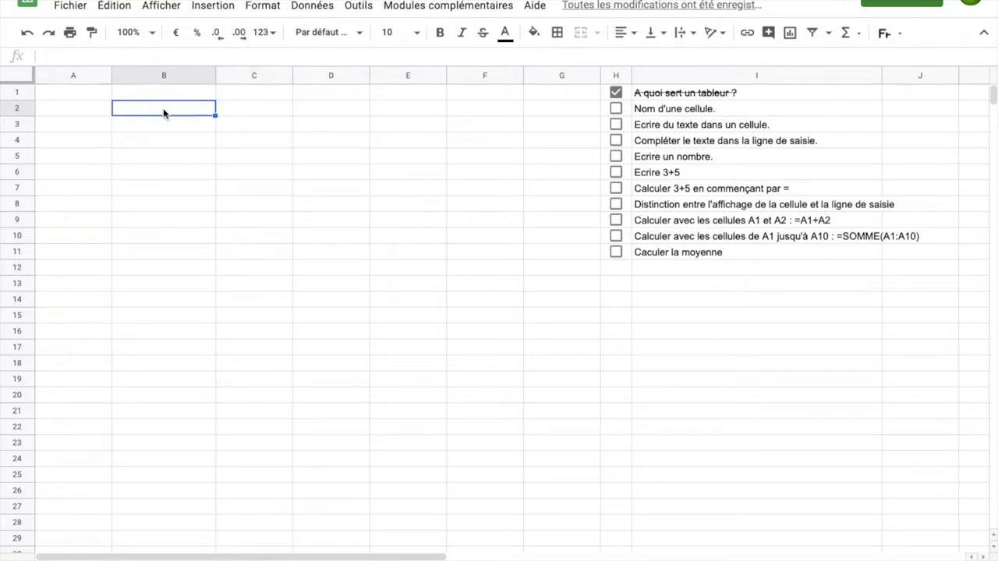
# Highlight column B and row 2, and enter the cell name B2 in the cell where they meet.
pyautogui.click(170, 76)
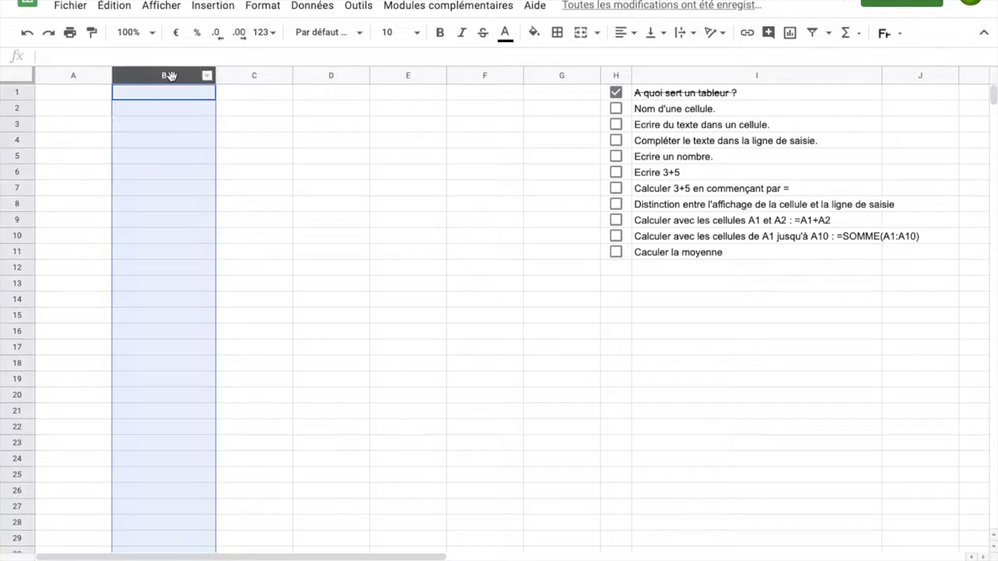
pyautogui.click(16, 109)
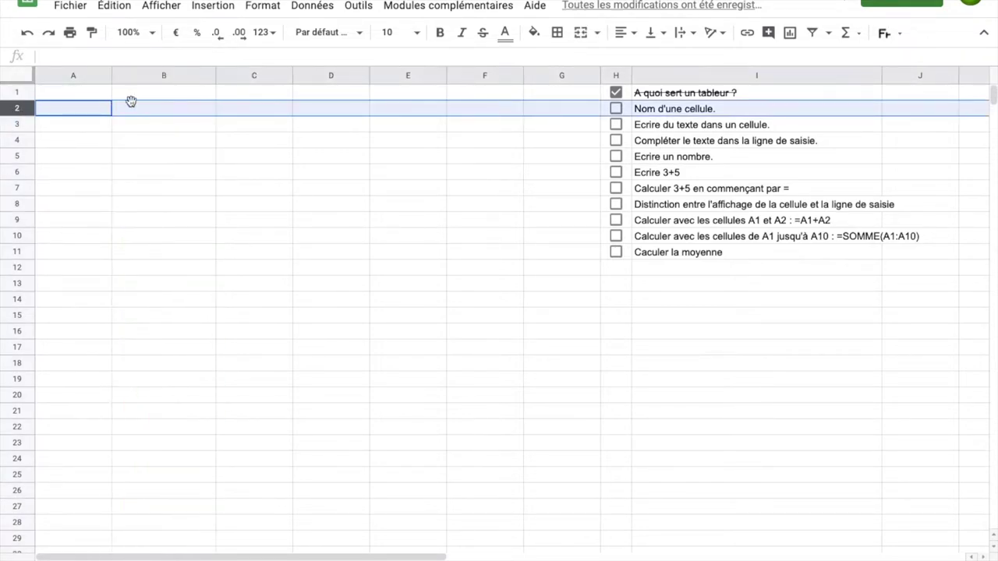
pyautogui.click(143, 105)
pyautogui.write('B2')
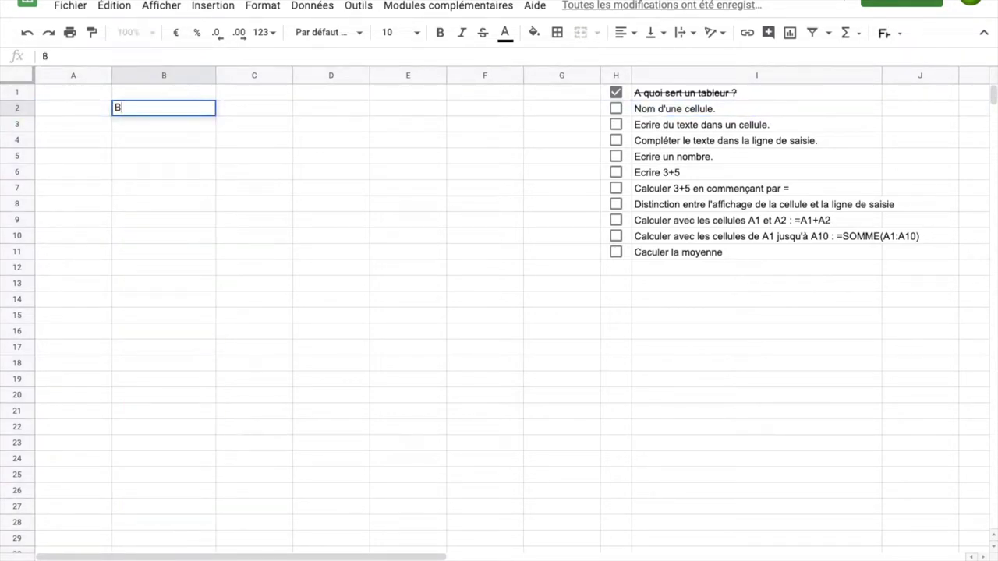
pyautogui.click(259, 144)
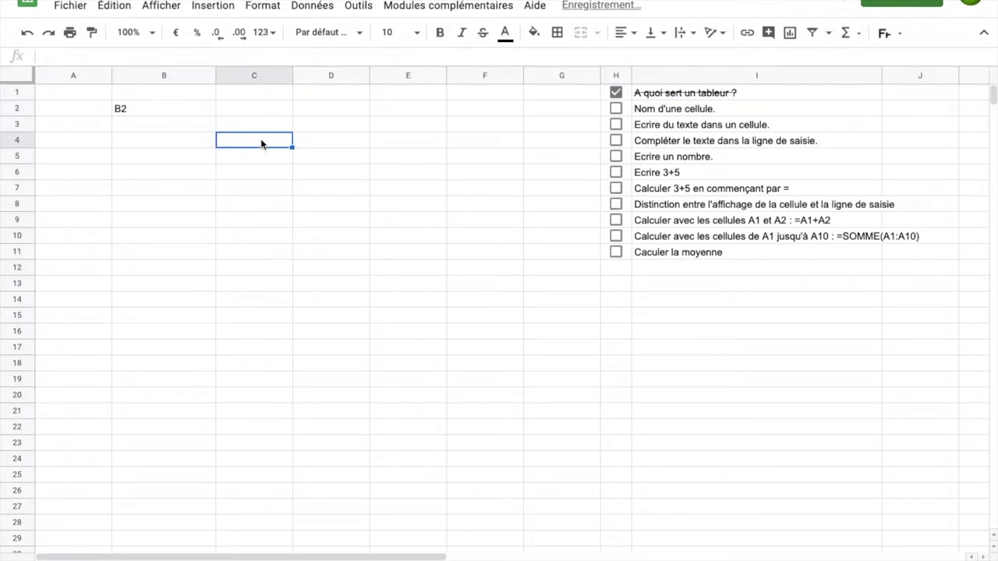
# Highlight column D and row 1, and enter the cell name D1 in the cell where they meet.
pyautogui.click(331, 76)
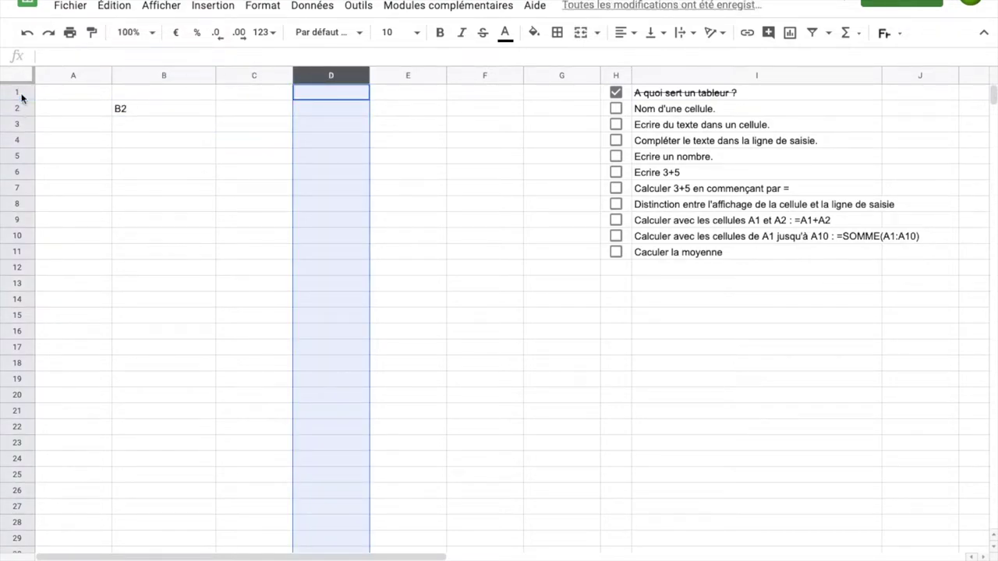
pyautogui.click(19, 92)
pyautogui.click(319, 91)
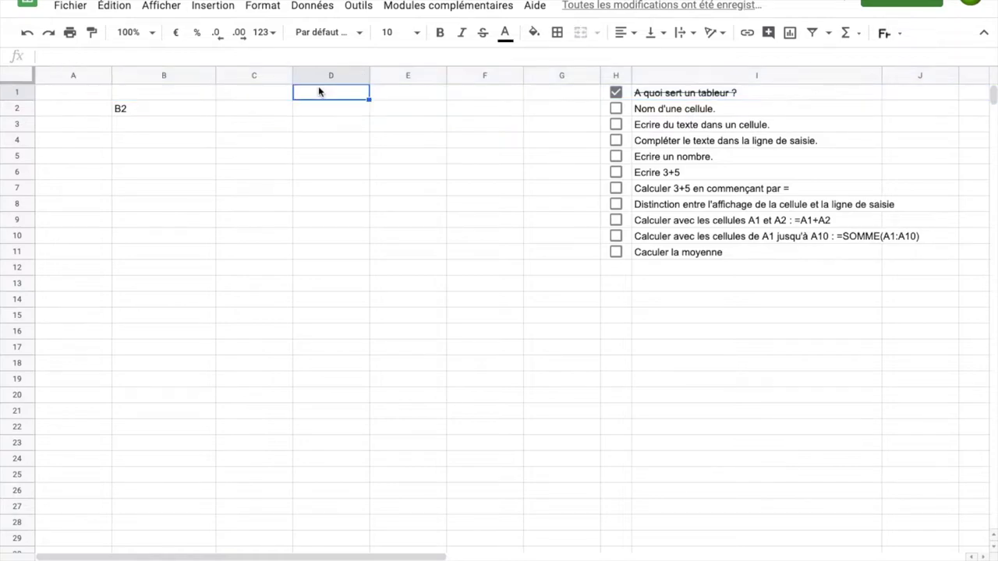
pyautogui.write('D1')
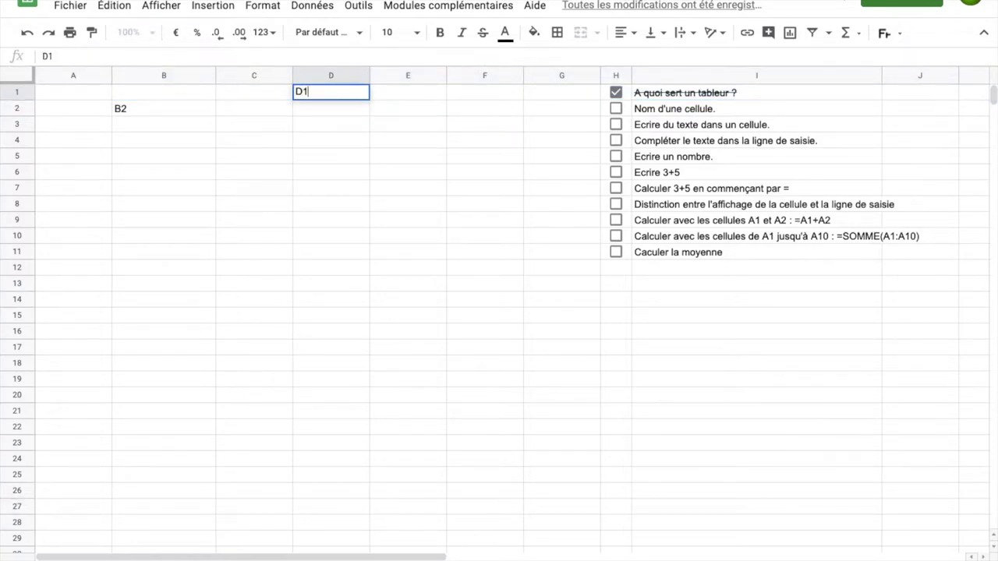
pyautogui.press('Return')
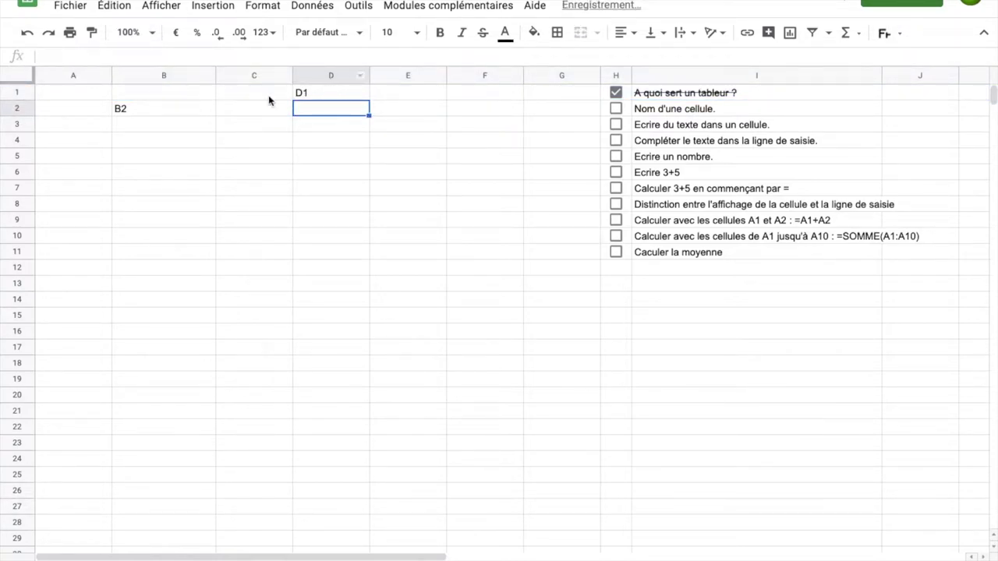
# Clear the contents of the range B1:D2.
pyautogui.click(125, 94)
pyautogui.moveTo(126, 94); pyautogui.dragTo(312, 111)
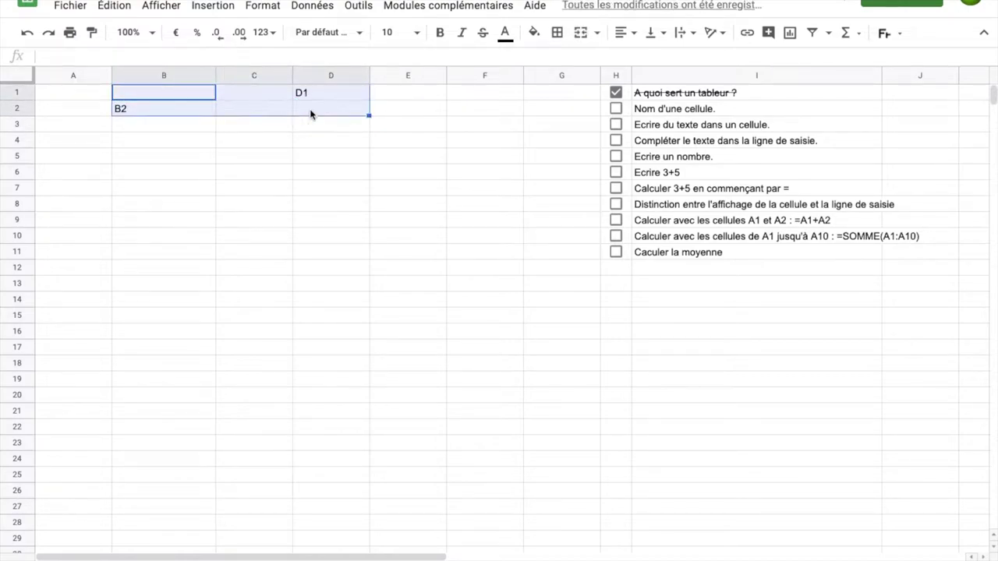
pyautogui.press('Delete')
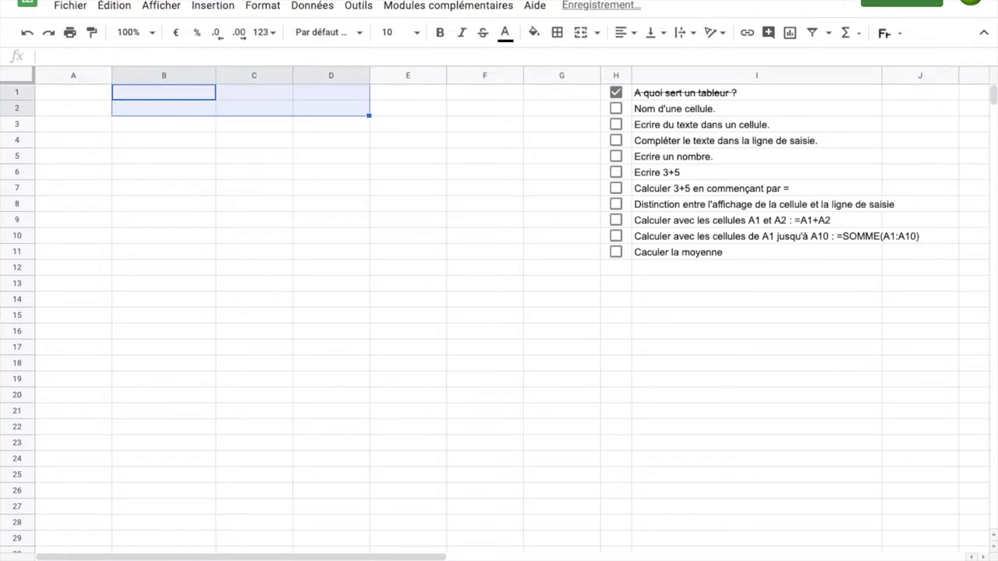
# Tick the checklist items "Nom d'une cellule." and "Ecrire du texte dans un cellule.".
pyautogui.click(617, 108)
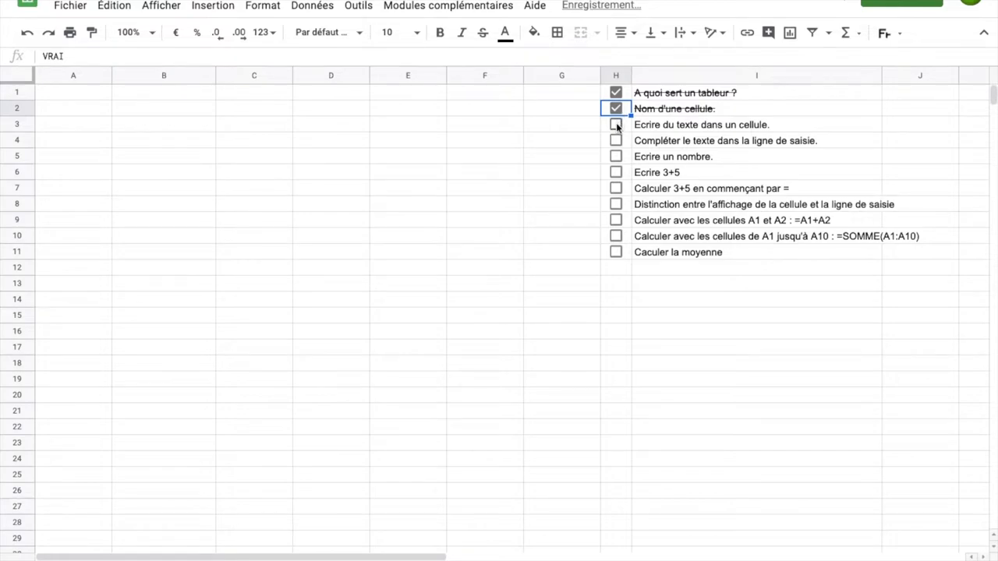
pyautogui.click(616, 123)
# Enter "Du texte" in cell B2 and the number 5 in cell B3.
pyautogui.click(157, 113)
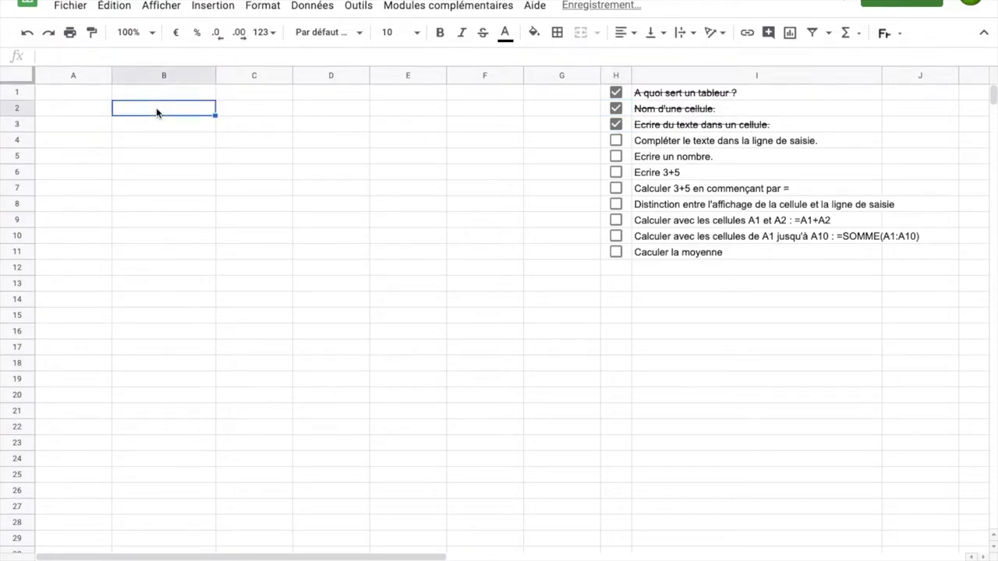
pyautogui.write('Du ')
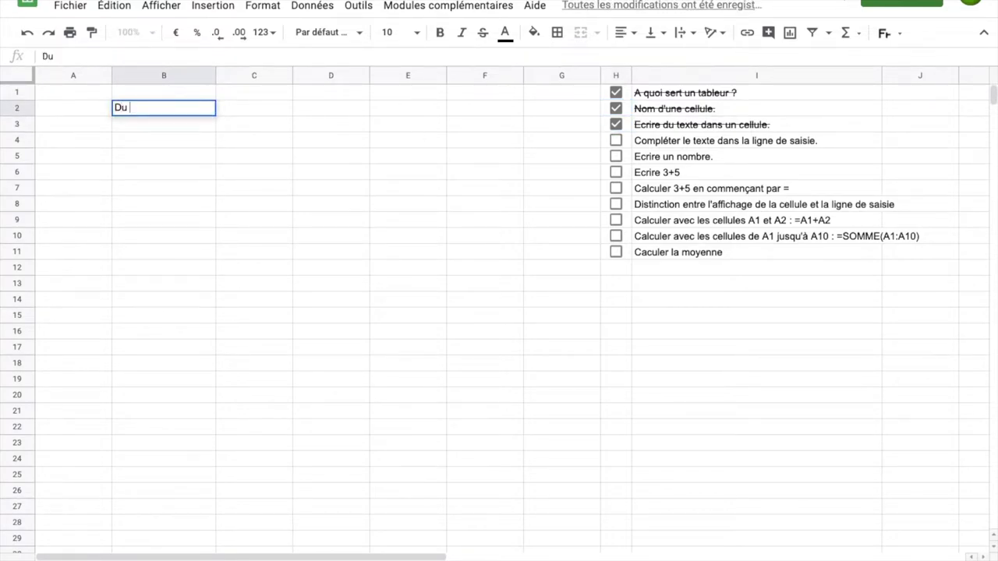
pyautogui.write('texte')
pyautogui.press('Return')
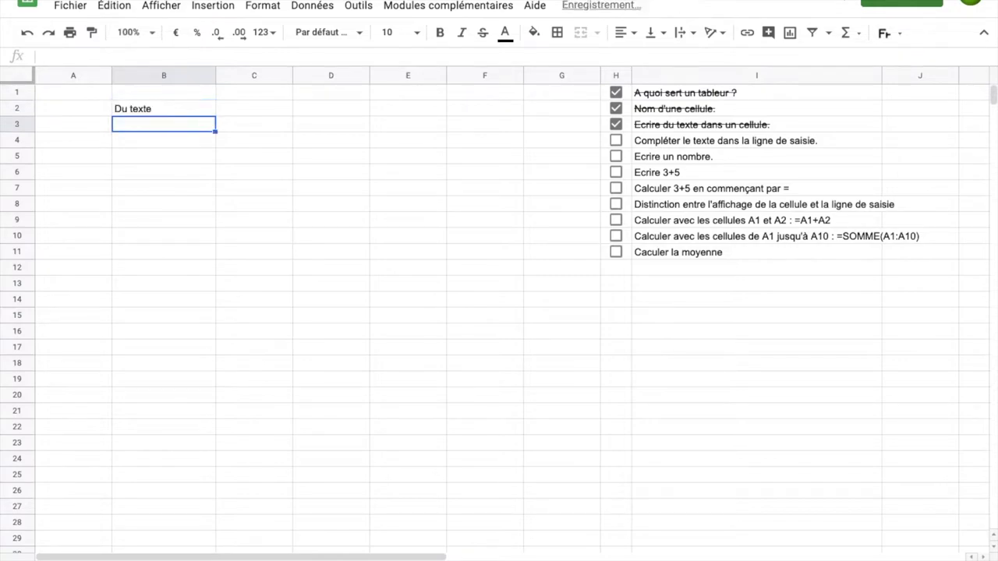
pyautogui.write('5')
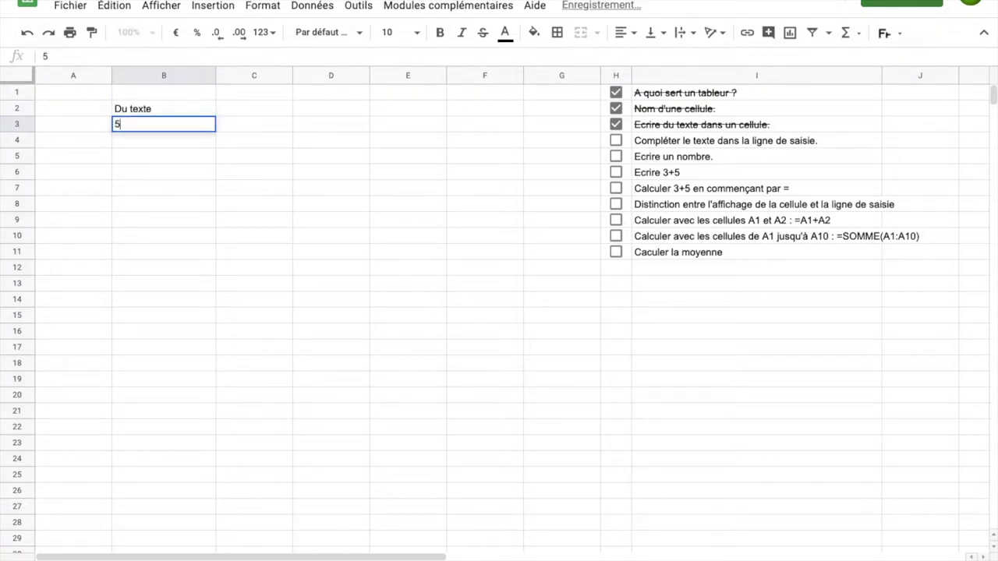
pyautogui.press('Return')
# Compare how the text in B2 and the number in B3 are aligned within their cells.
pyautogui.click(143, 109)
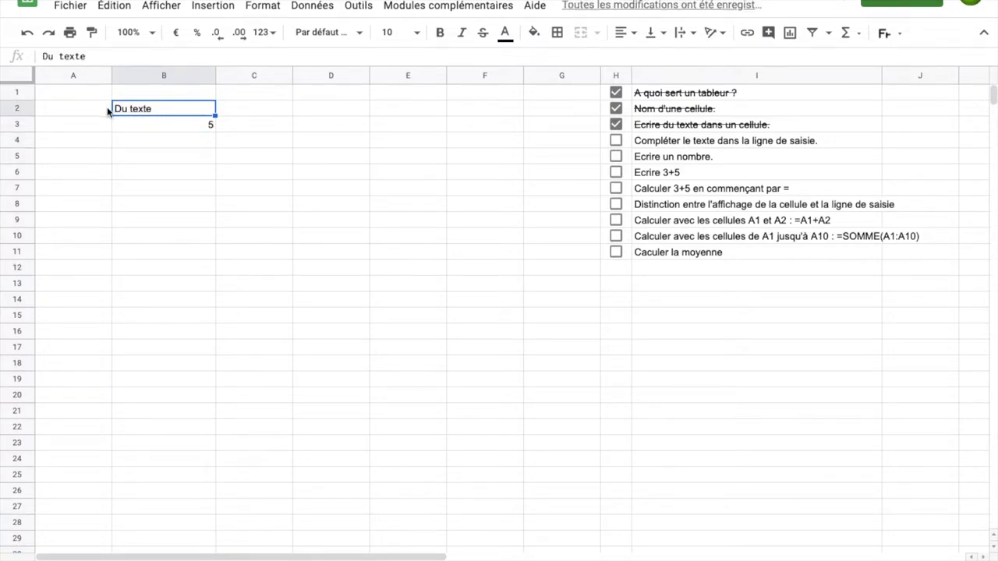
pyautogui.click(157, 125)
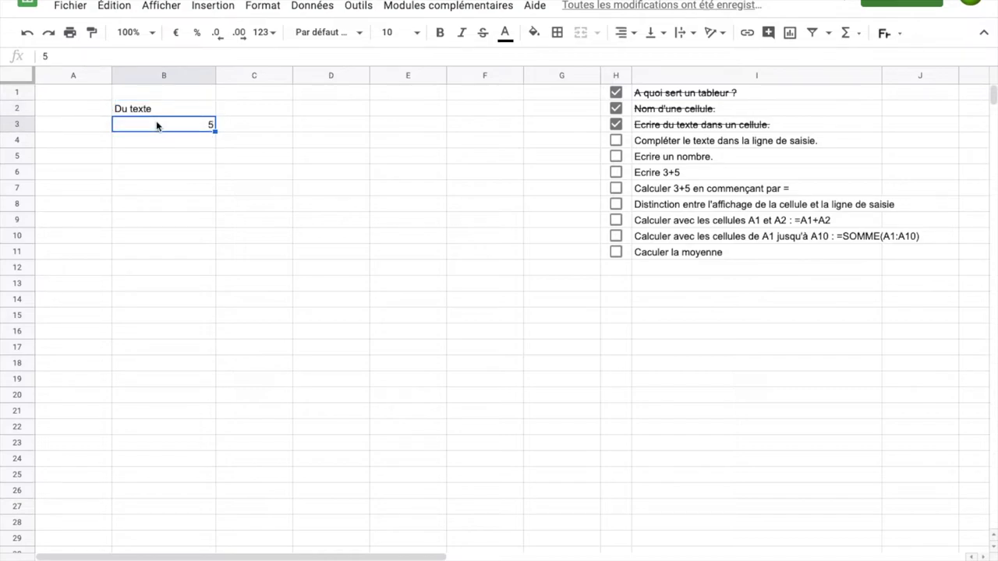
pyautogui.click(200, 114)
pyautogui.click(199, 125)
pyautogui.click(171, 111)
pyautogui.click(182, 125)
pyautogui.click(181, 108)
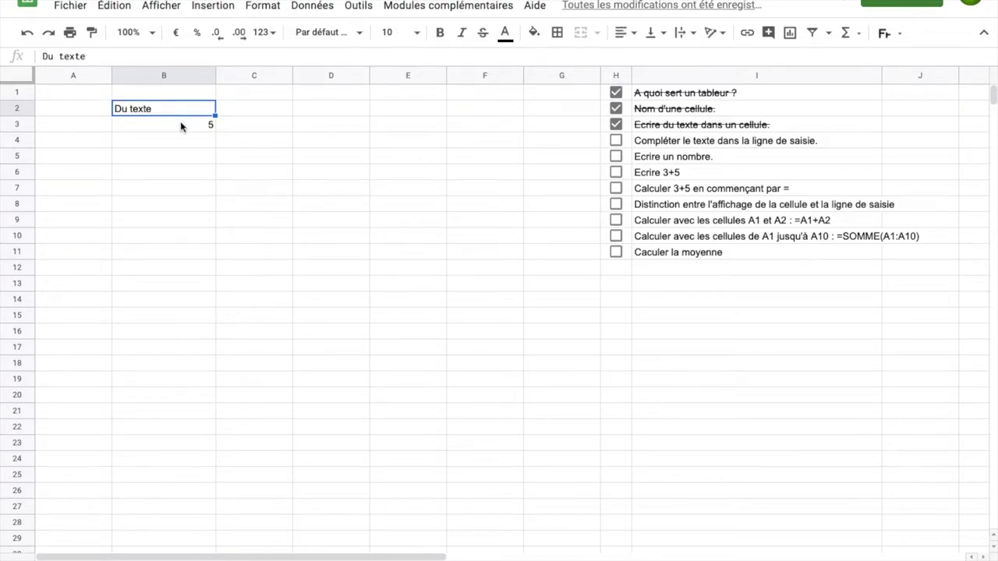
pyautogui.click(180, 124)
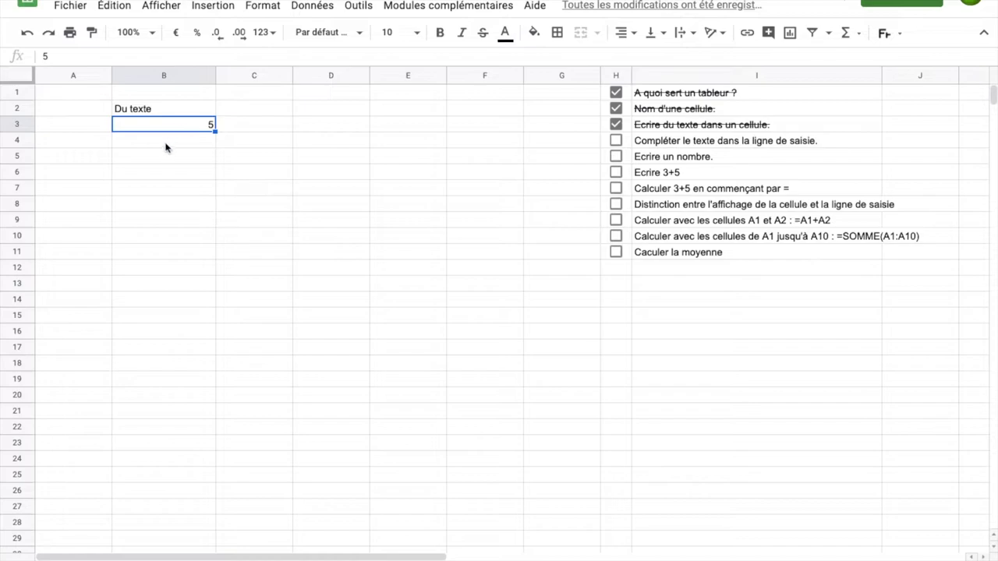
# Enter 3+5 without an equals sign in cell B4 and select that cell again.
pyautogui.click(163, 147)
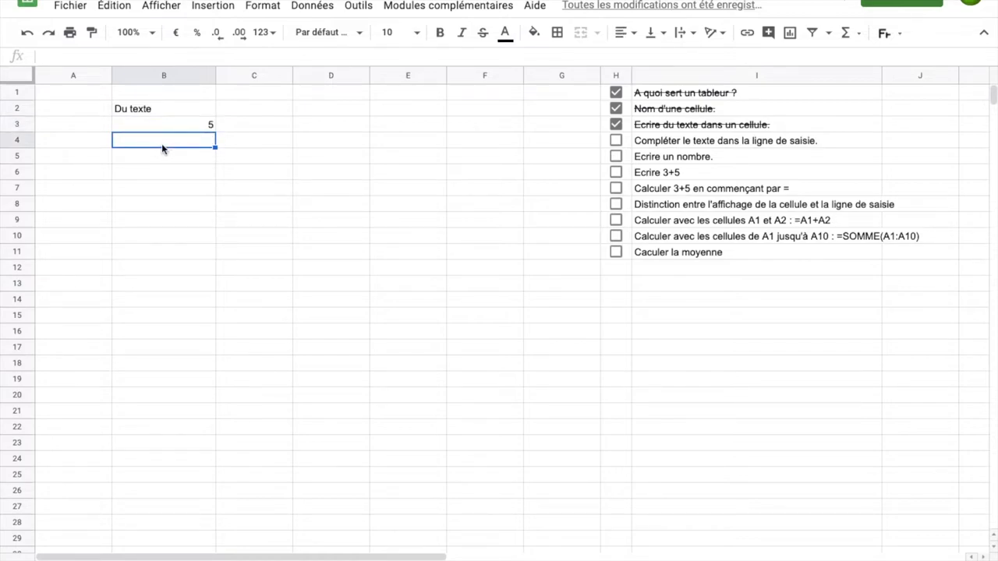
pyautogui.write('3+5')
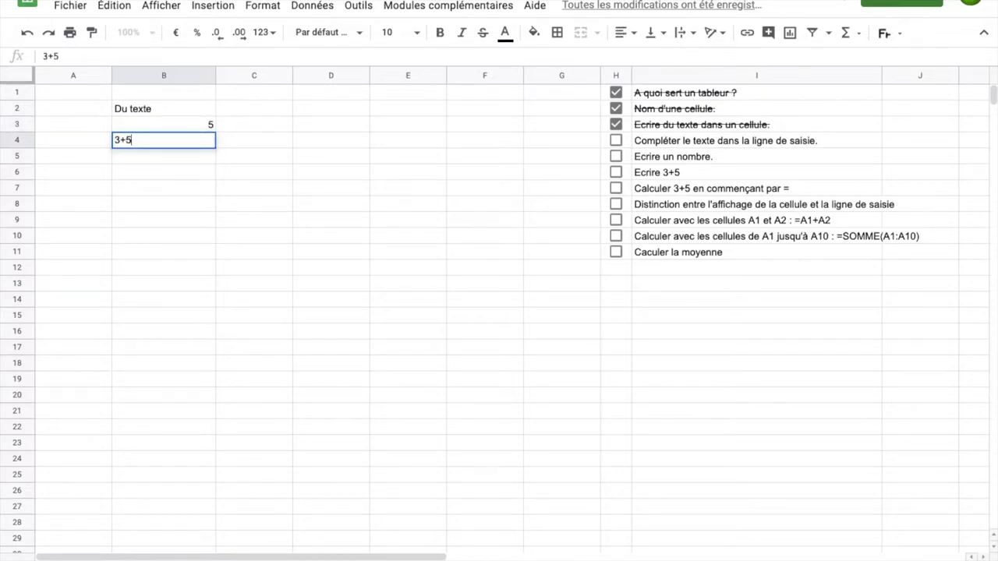
pyautogui.press('Return')
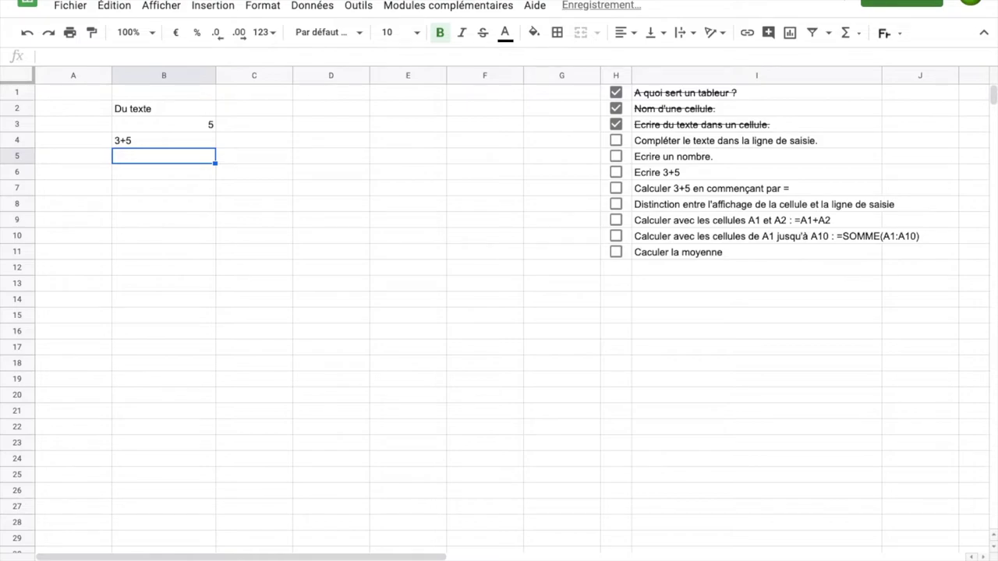
pyautogui.click(128, 140)
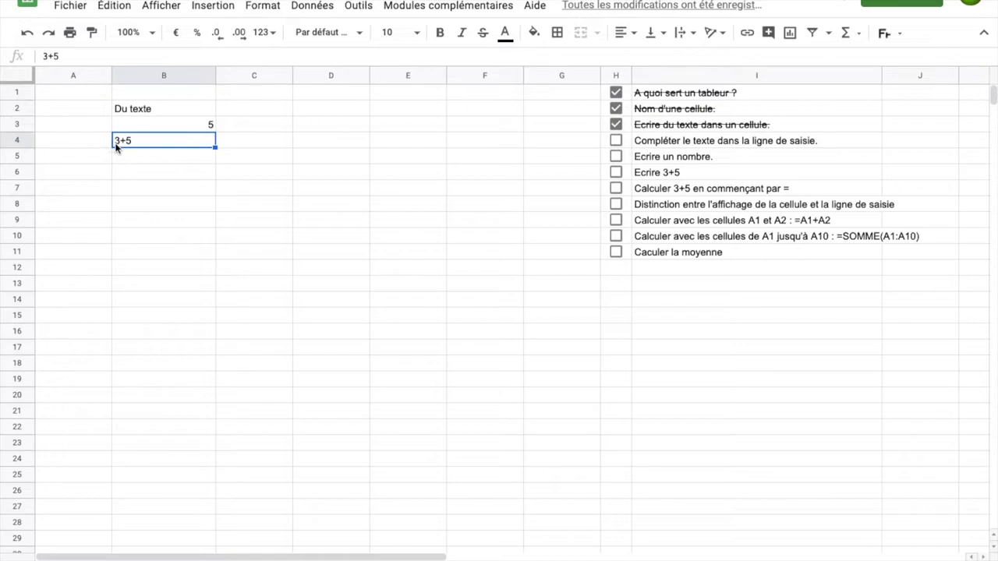
# Enter the formula =3+5 in cell B5, starting with an equals sign so that it is calculated.
pyautogui.click(161, 155)
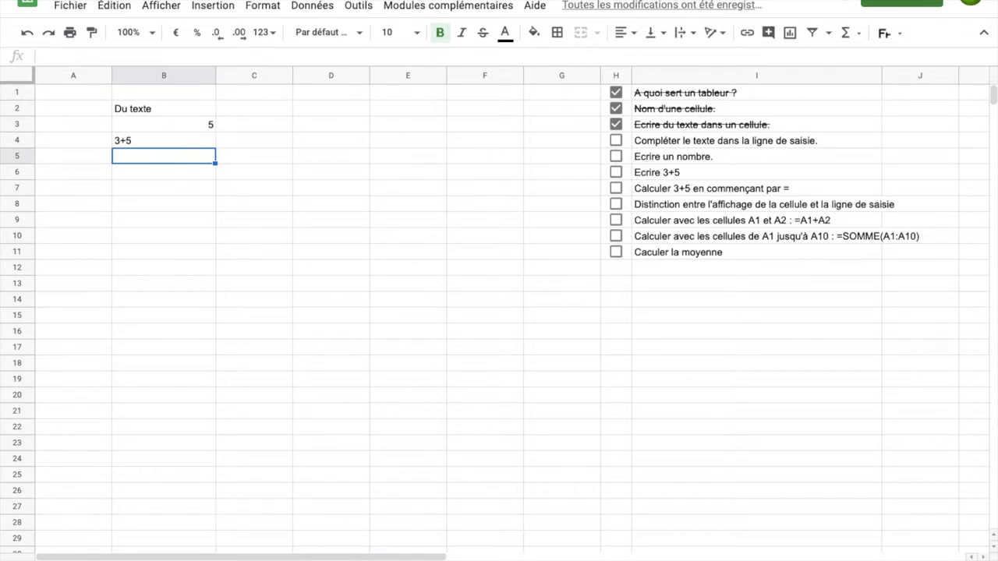
pyautogui.write('=')
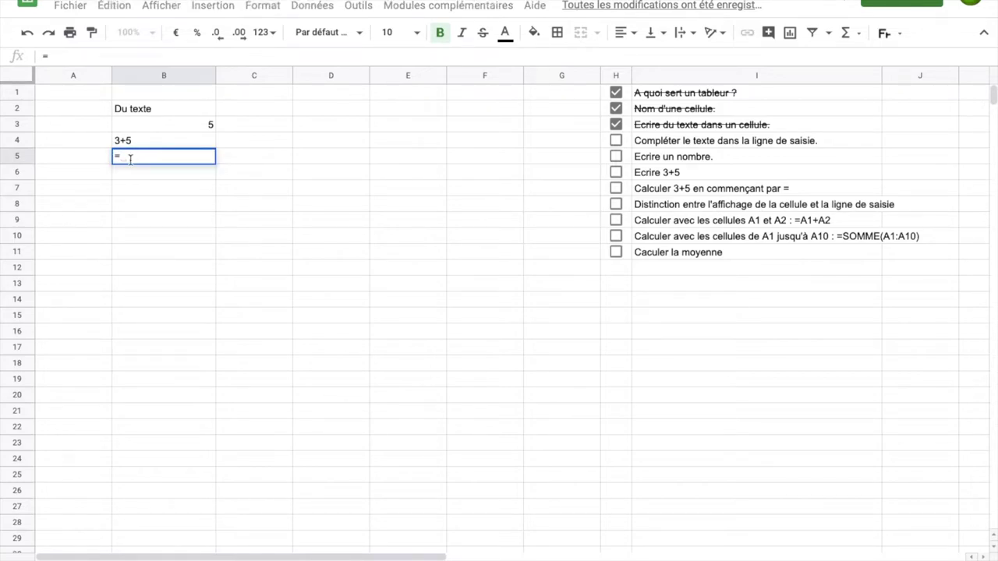
pyautogui.write('3+5')
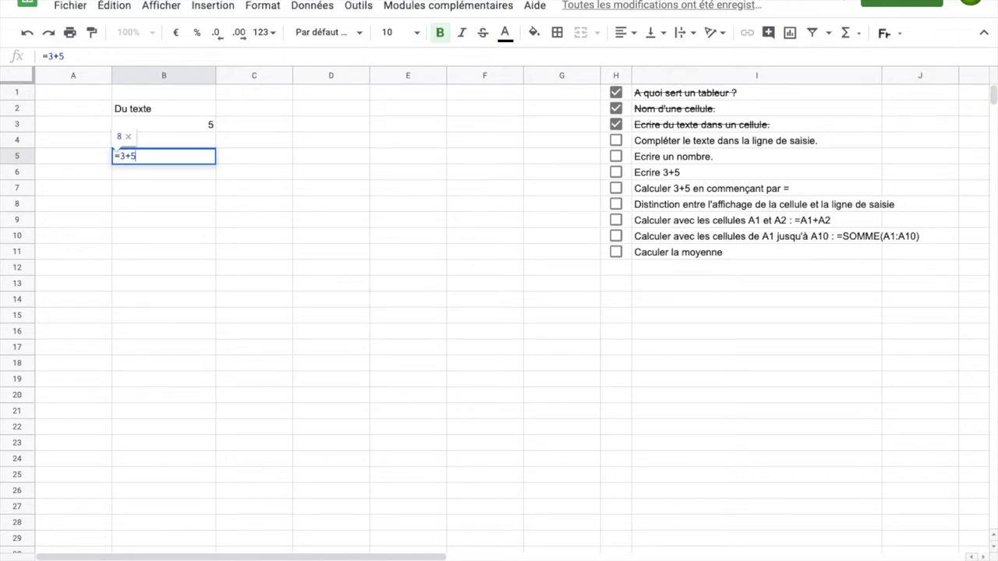
pyautogui.press('Return')
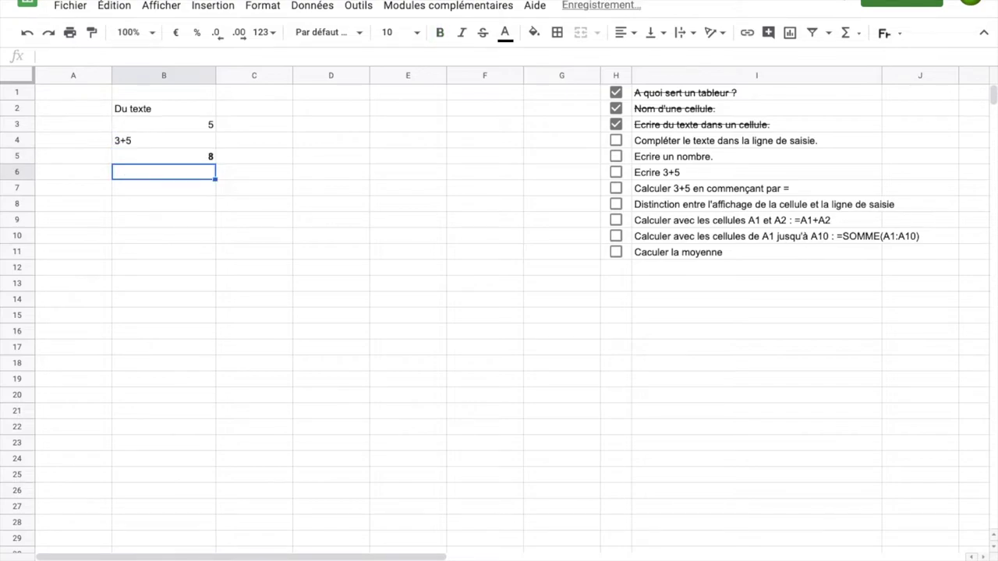
# Compare what cell B5 displays with the formula stored in its input line.
pyautogui.click(185, 158)
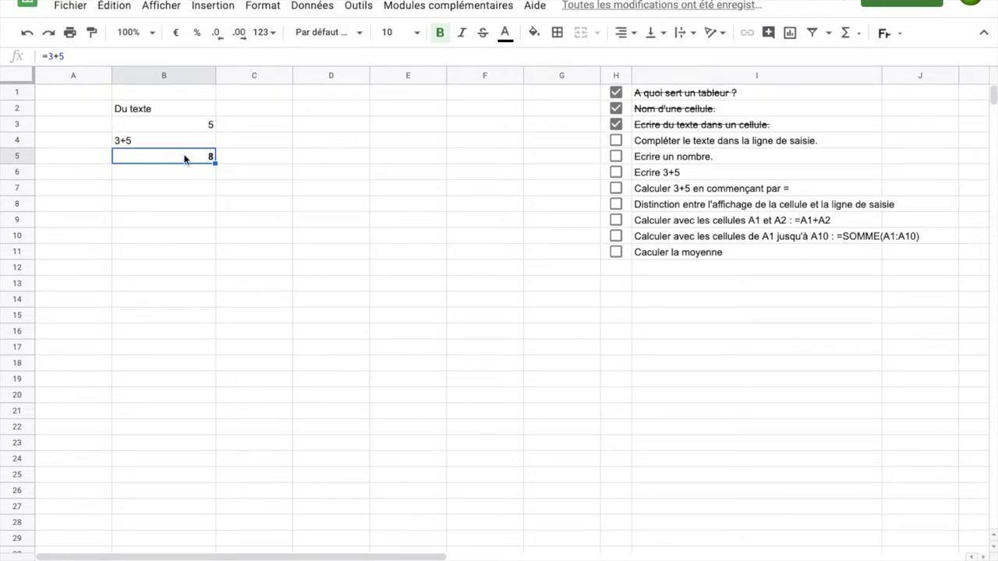
pyautogui.click(73, 56)
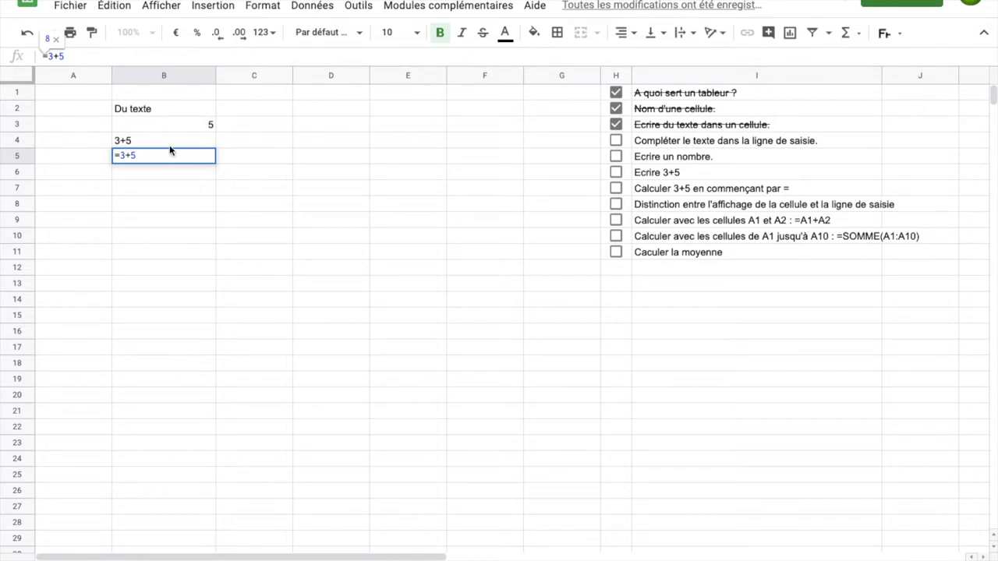
pyautogui.press('Return')
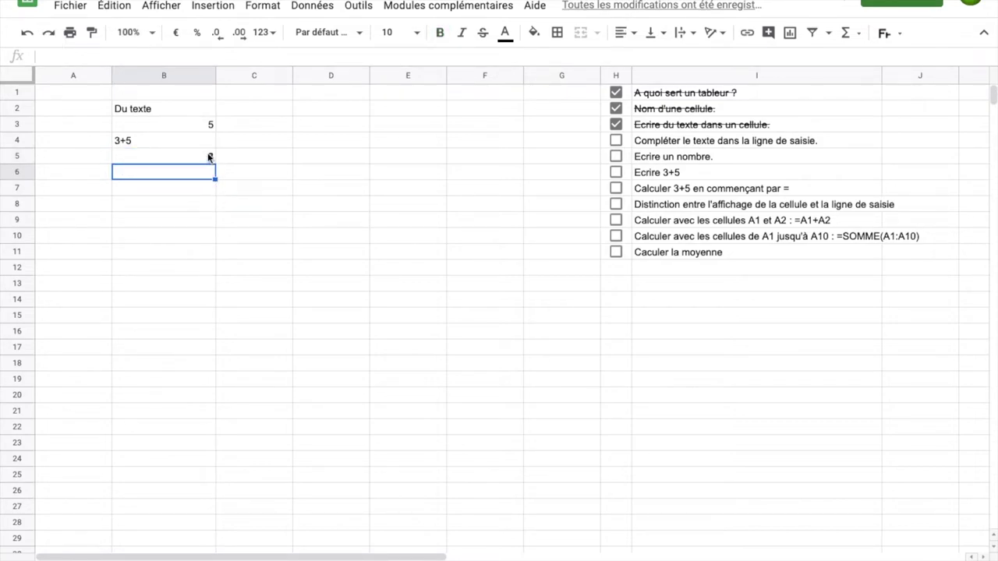
# Edit the formula in cell B5 to =3+17.
pyautogui.click(209, 156)
pyautogui.doubleClick(209, 157)
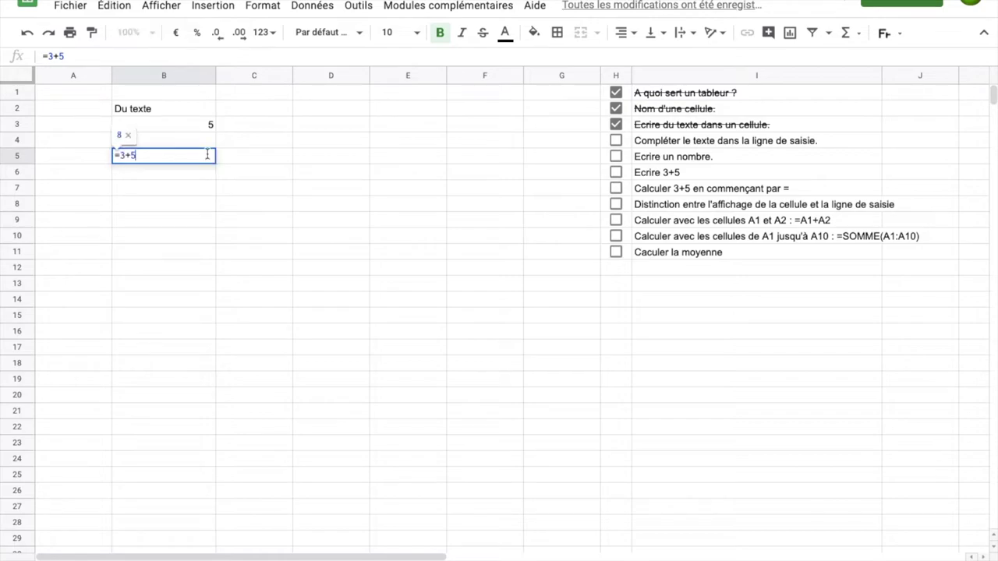
pyautogui.click(103, 60)
pyautogui.press('BackSpace')
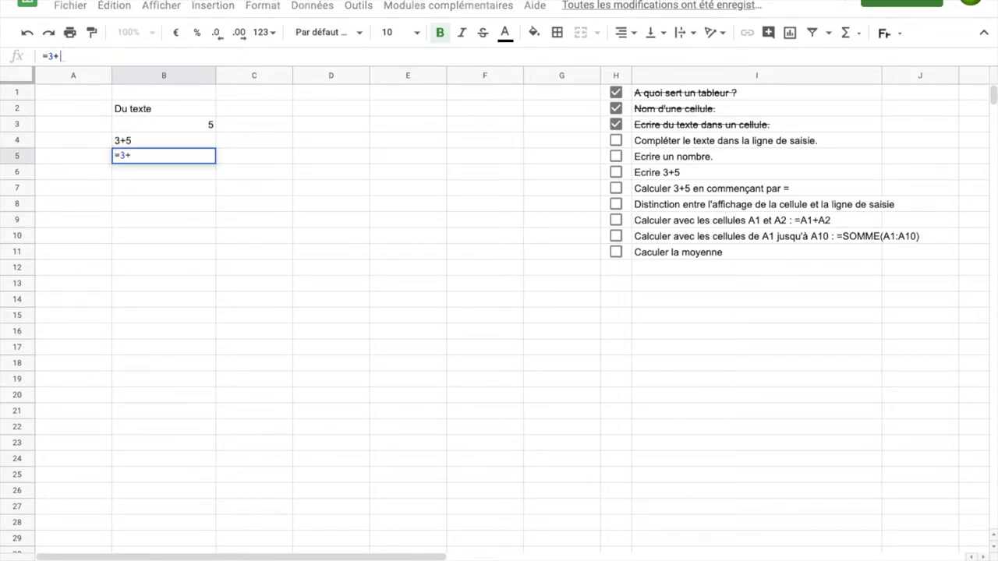
pyautogui.write('17')
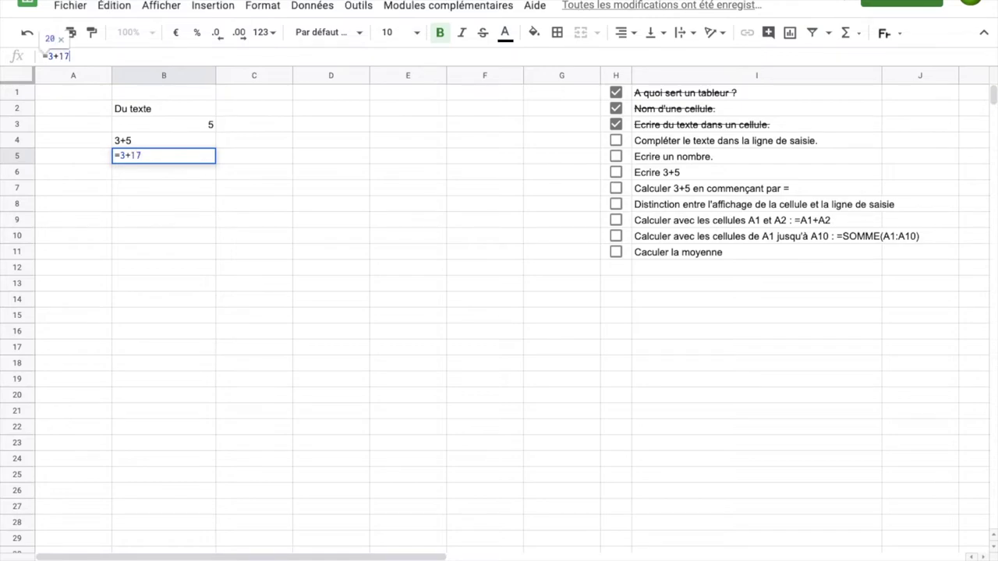
pyautogui.press('Return')
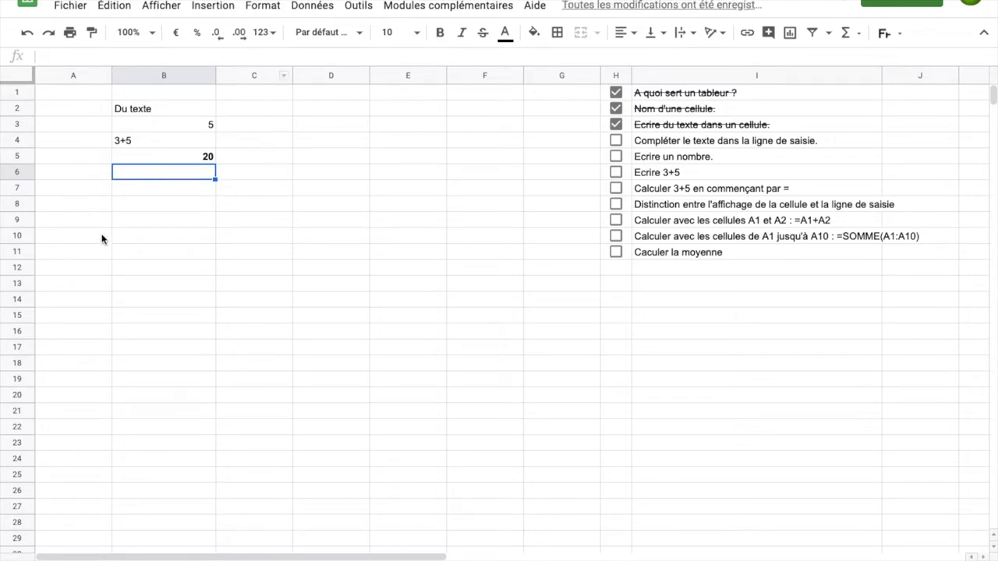
# Enter the numbers 3 in cell A1 and 5 in cell A2.
pyautogui.click(77, 92)
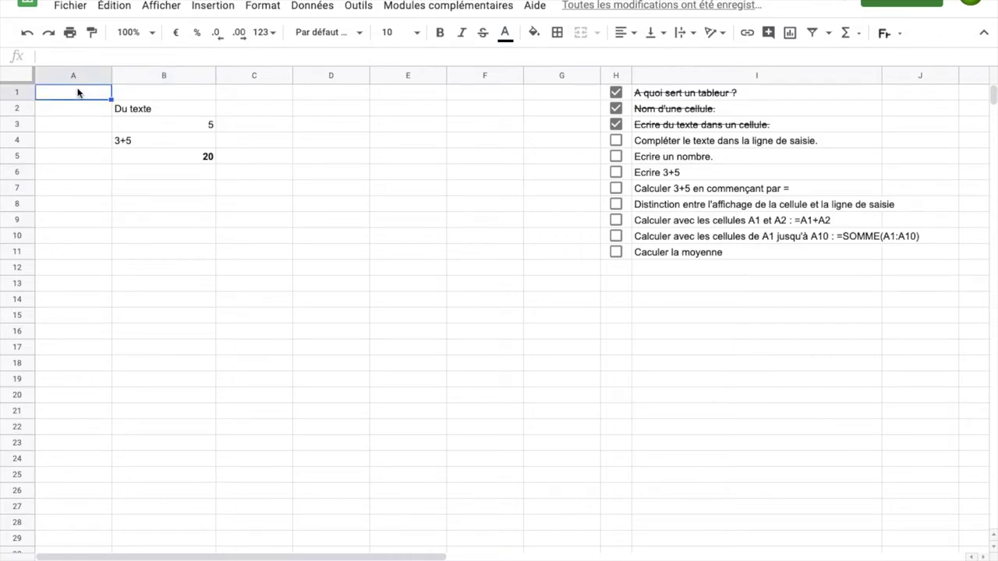
pyautogui.write('3')
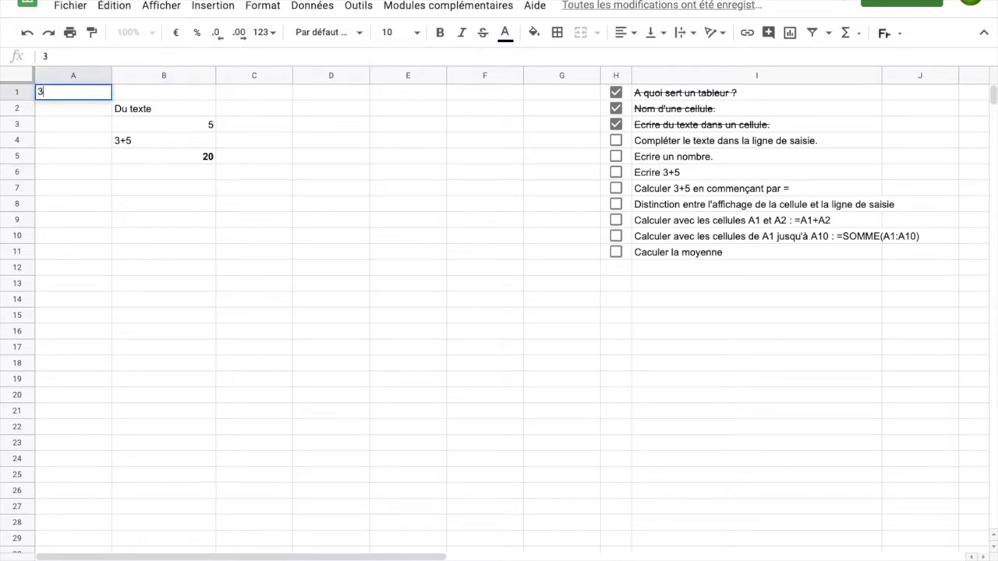
pyautogui.click(84, 115)
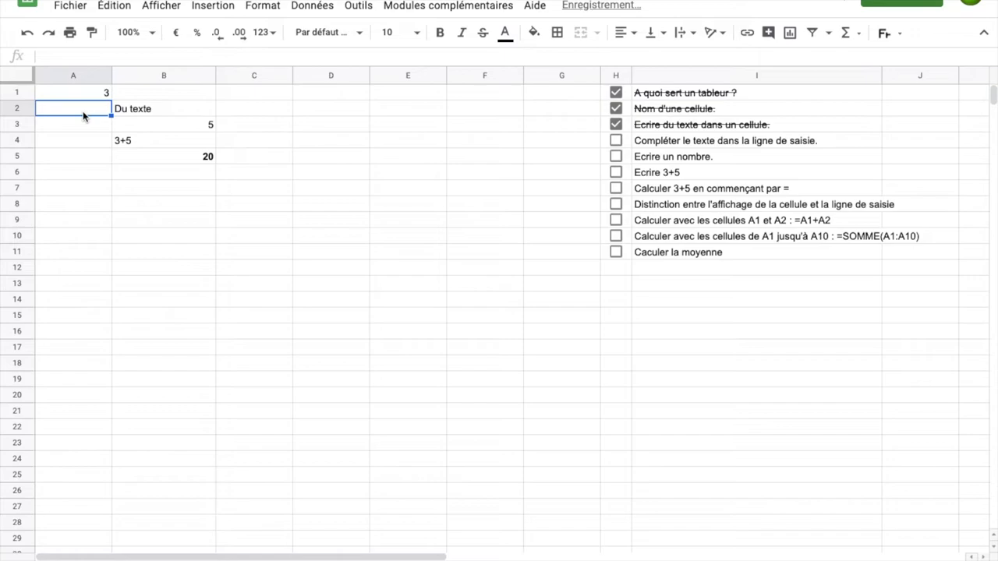
pyautogui.write('5')
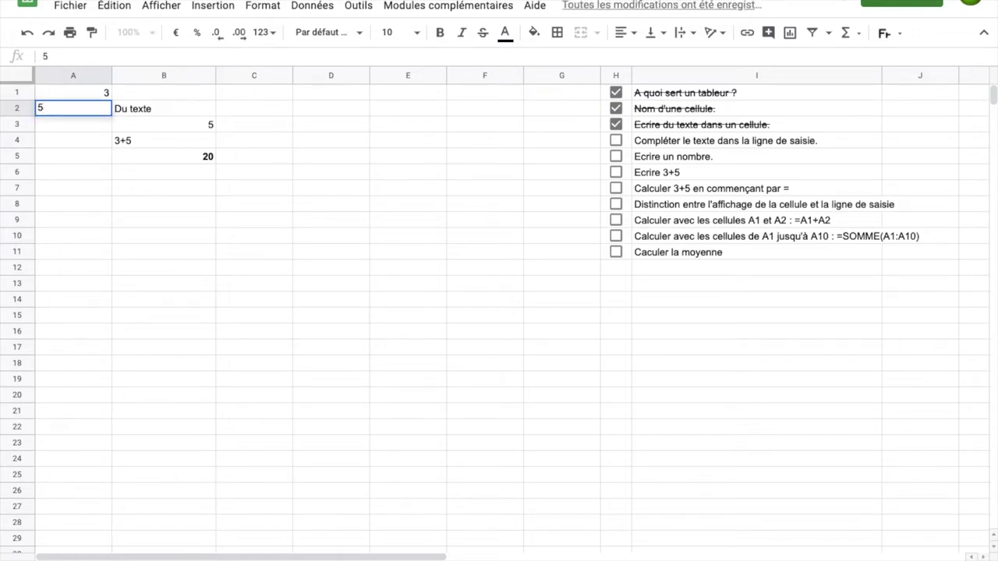
# Enter the formula =A1+A2 in cell A3 to add the two cells above it.
pyautogui.click(68, 131)
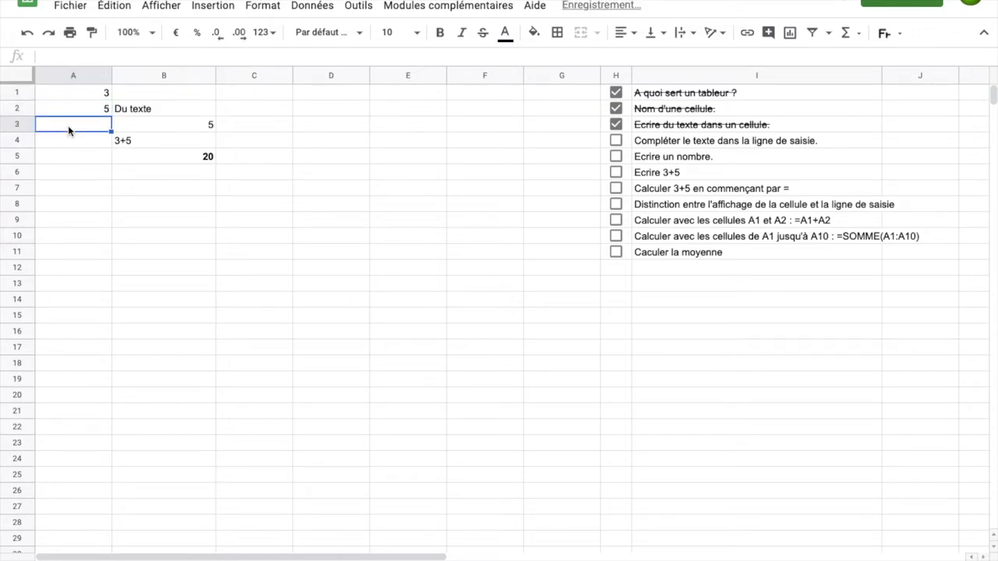
pyautogui.write('=')
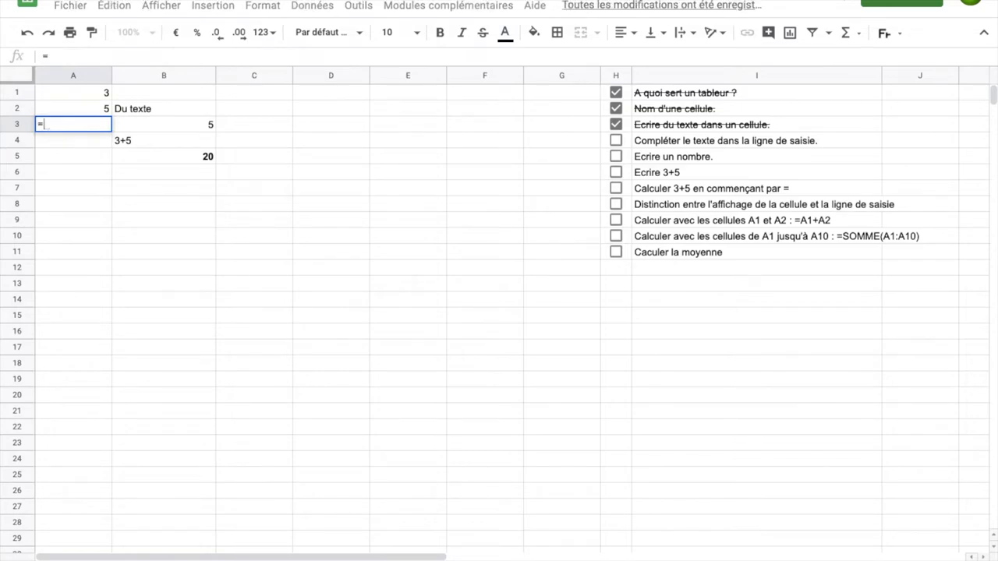
pyautogui.write('A1+A2')
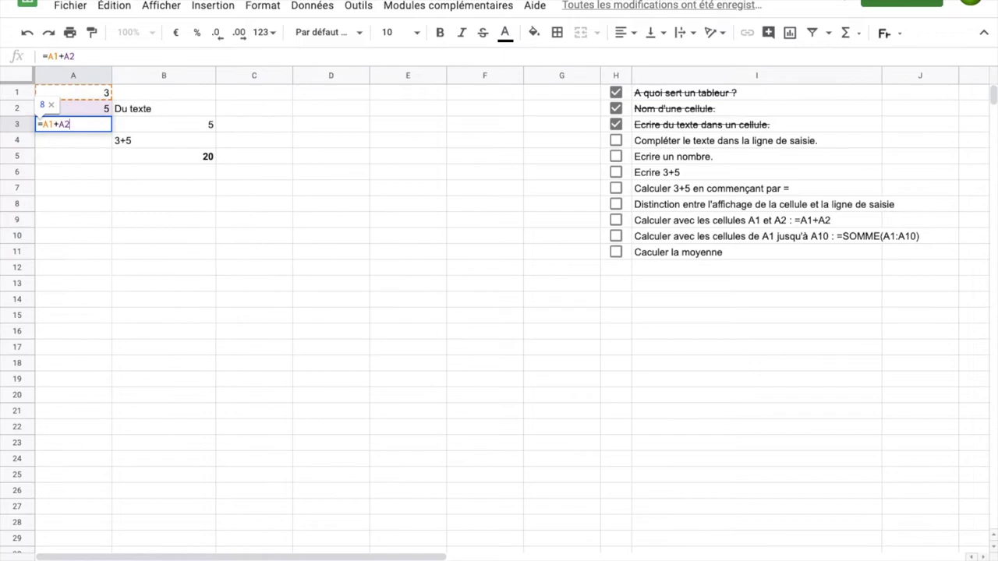
pyautogui.press('Return')
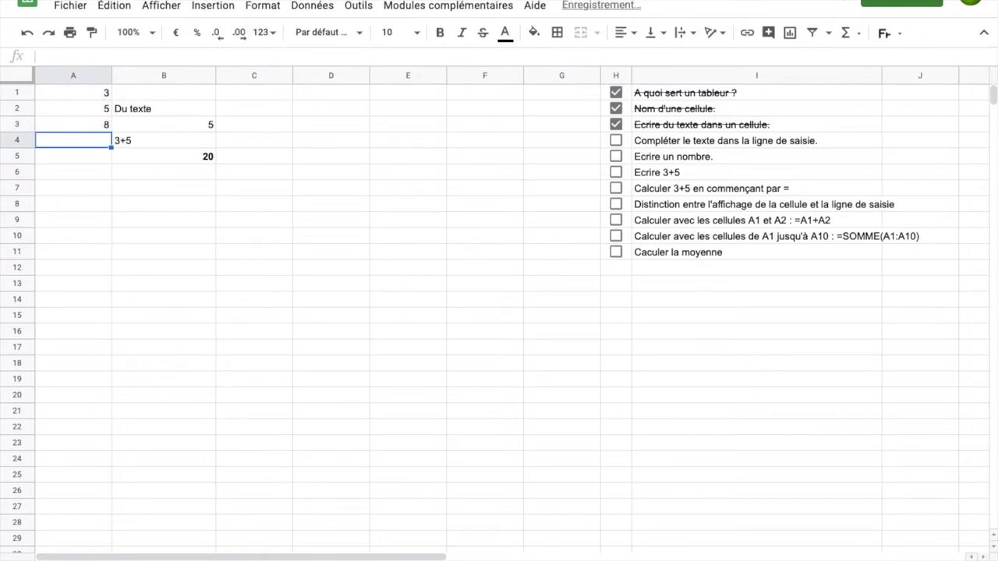
# Change the number in cell A2 to 17 and check the formula cell A3 below it.
pyautogui.click(69, 113)
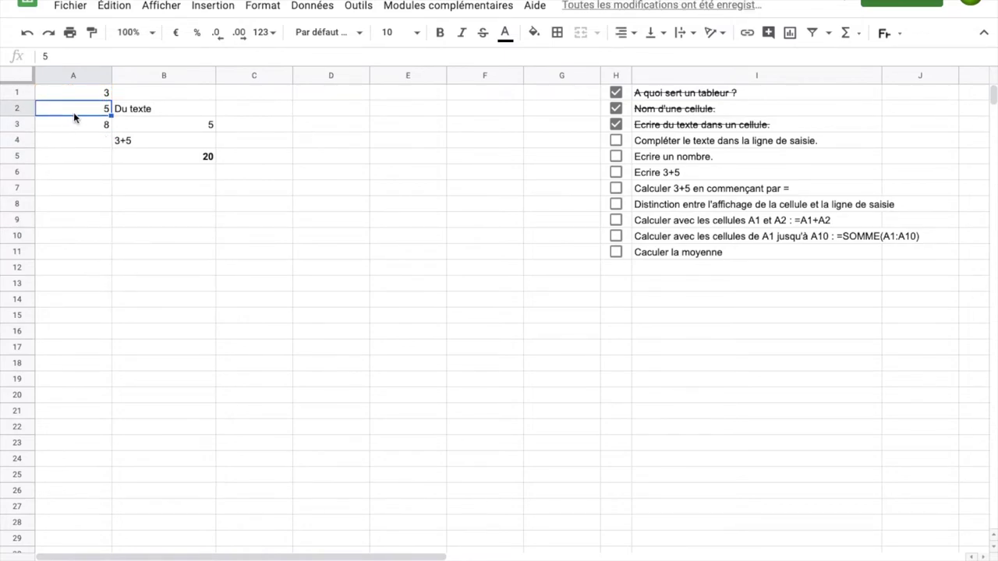
pyautogui.click(78, 59)
pyautogui.press('BackSpace')
pyautogui.write('17')
pyautogui.press('Return')
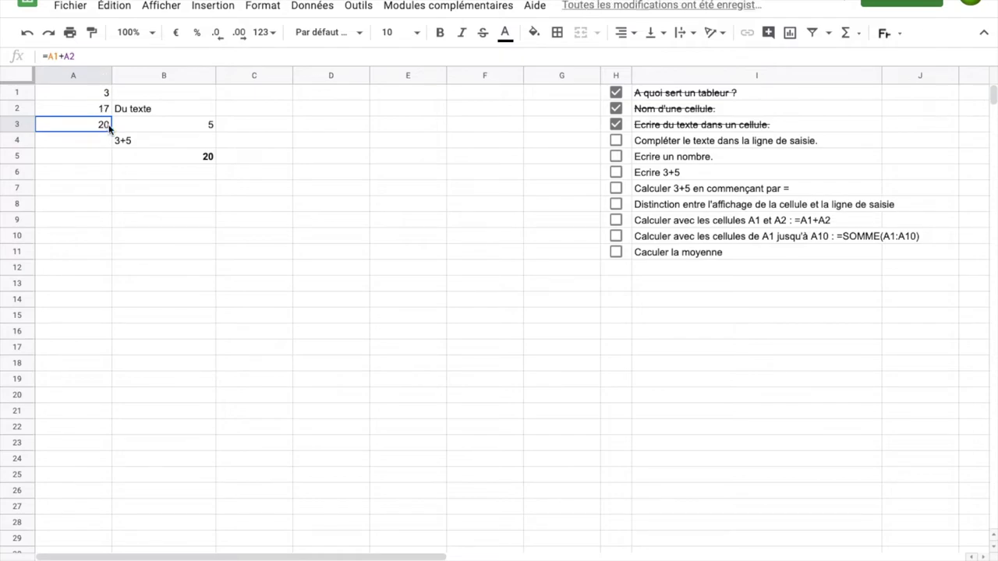
# Fill cells A1 to A6 with the numbers 3, 4, 5, 6, 12 and 18.
pyautogui.click(102, 95)
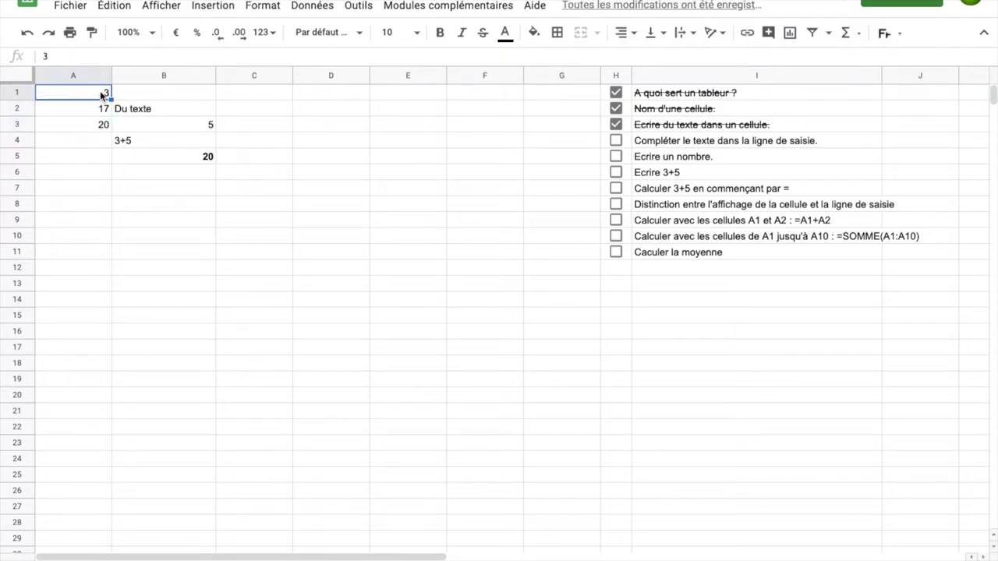
pyautogui.write('3')
pyautogui.press('Return')
pyautogui.write('4')
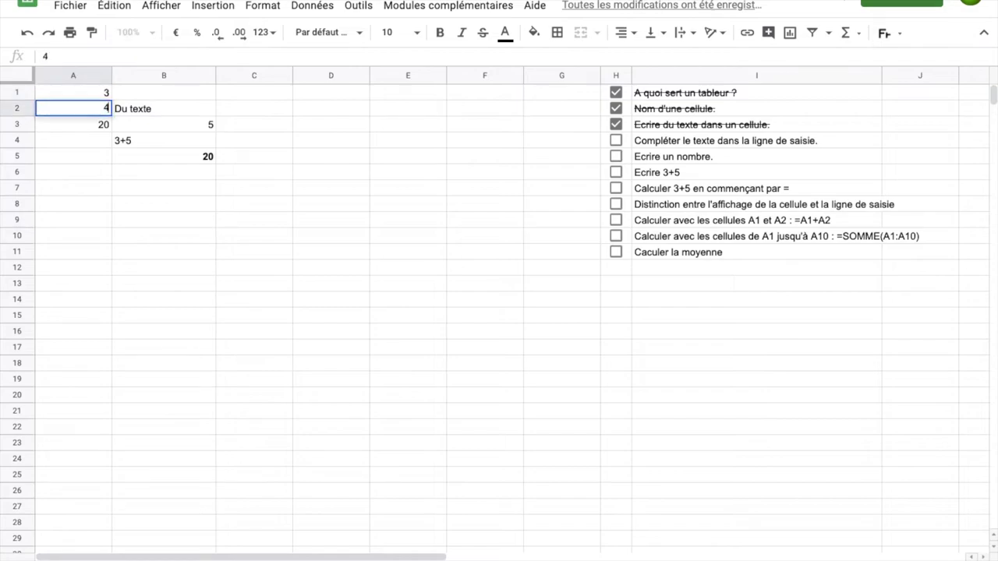
pyautogui.press('Return')
pyautogui.write('5')
pyautogui.press('Return')
pyautogui.write('6')
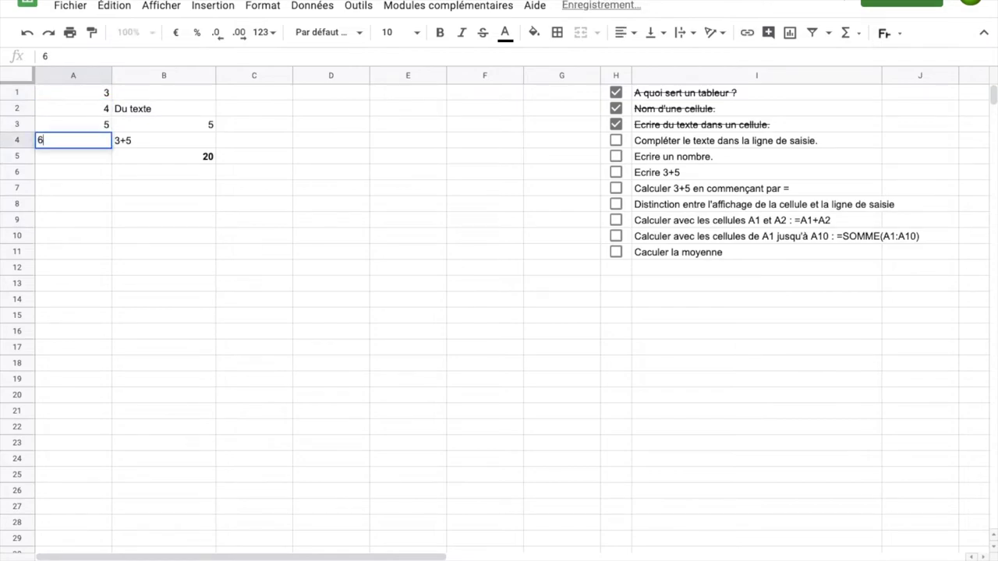
pyautogui.press('Return')
pyautogui.write('12')
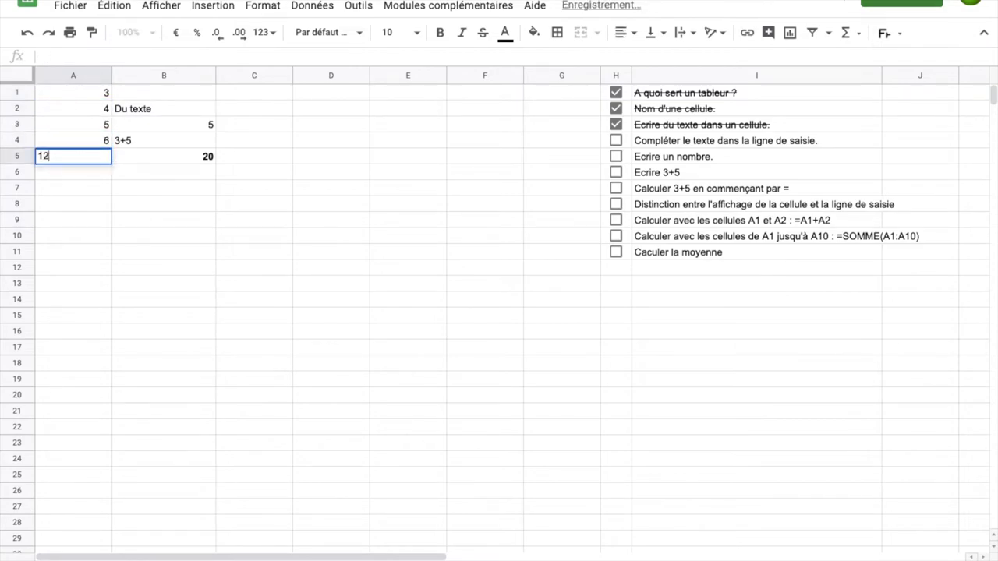
pyautogui.press('Return')
pyautogui.write('18')
pyautogui.press('Return')
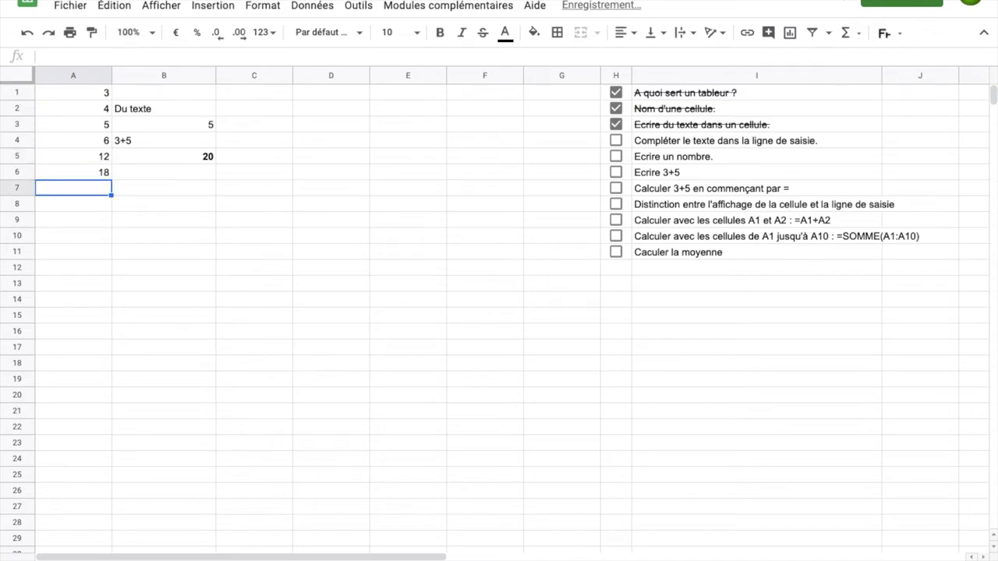
# Enter the formula =SOMME(A1:A6) in cell A7 to add the numbers above it.
pyautogui.doubleClick(80, 190)
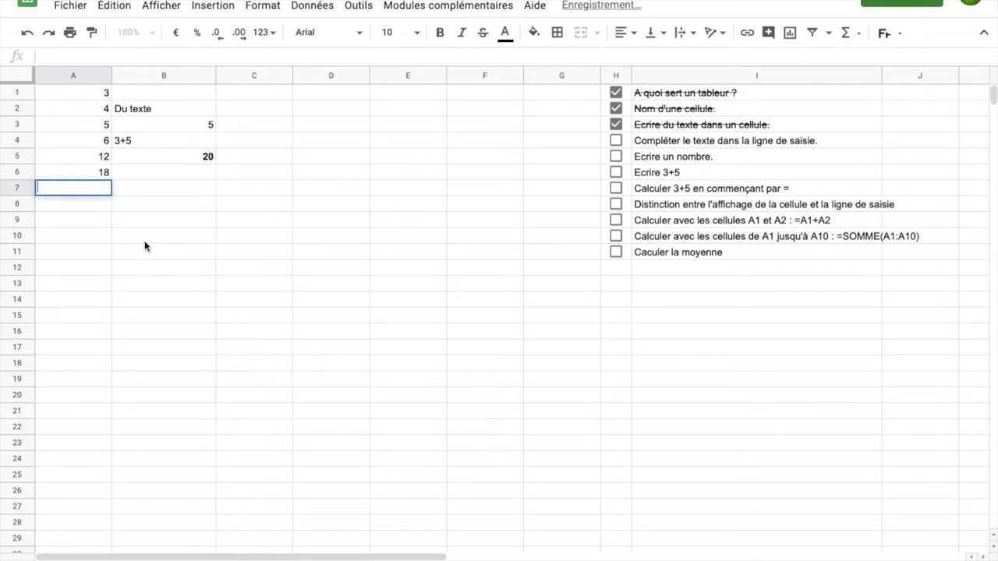
pyautogui.write('=')
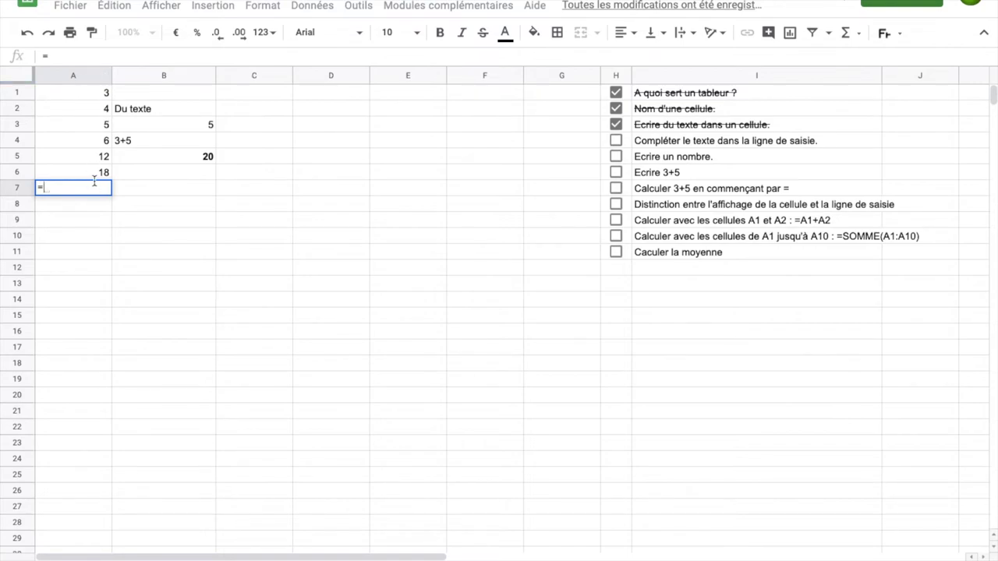
pyautogui.write('SO')
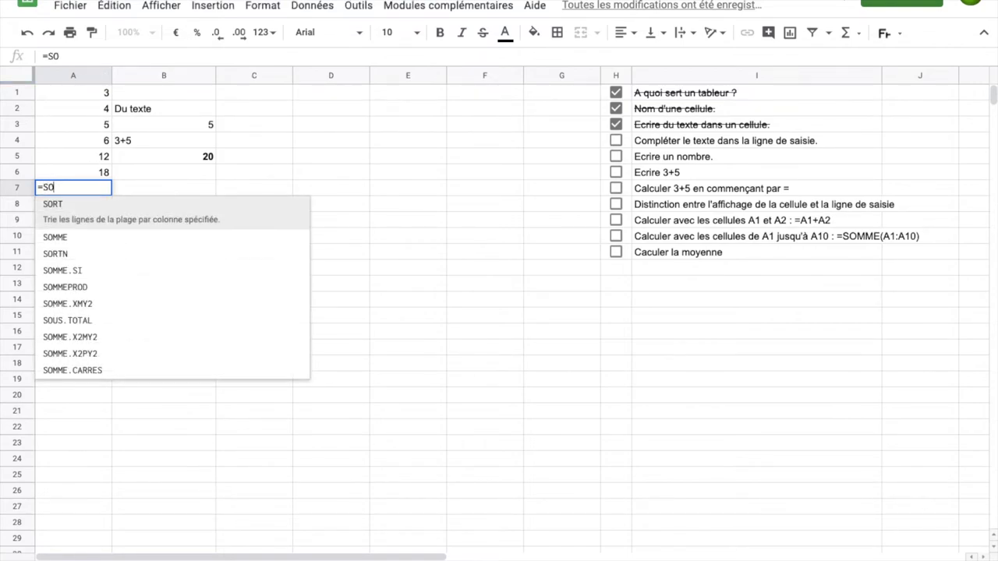
pyautogui.write('MME')
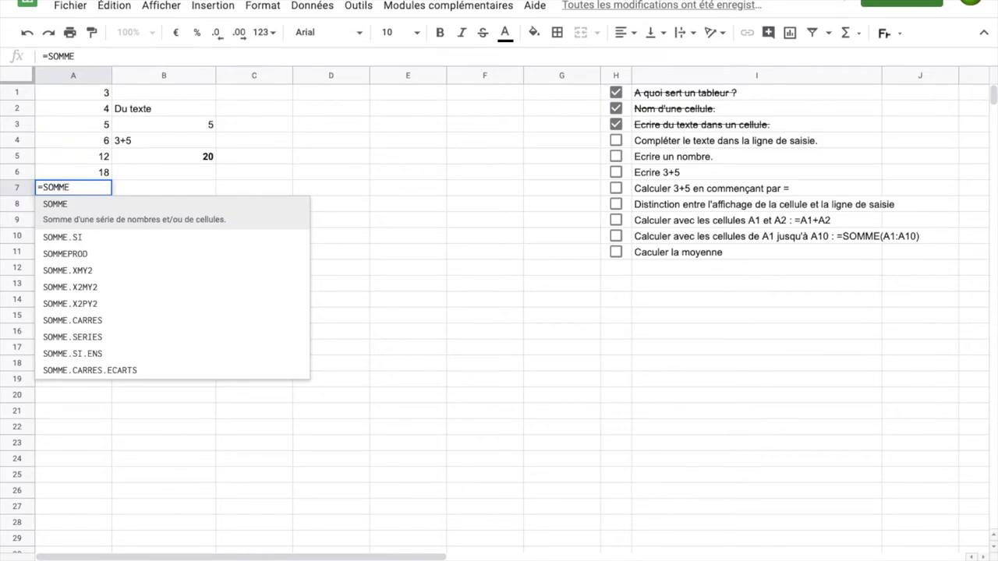
pyautogui.write('(')
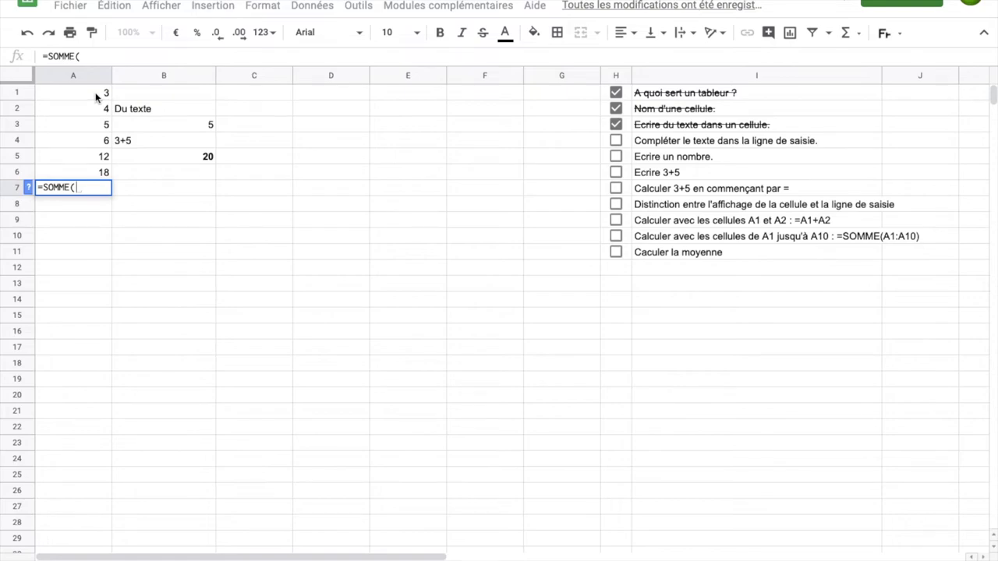
pyautogui.click(95, 92)
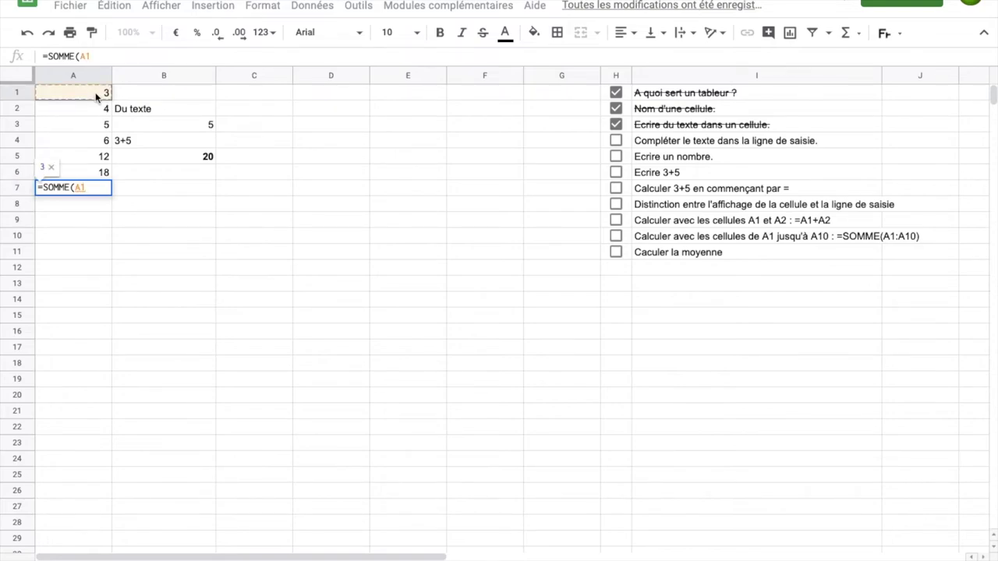
pyautogui.click(110, 57)
pyautogui.write(':')
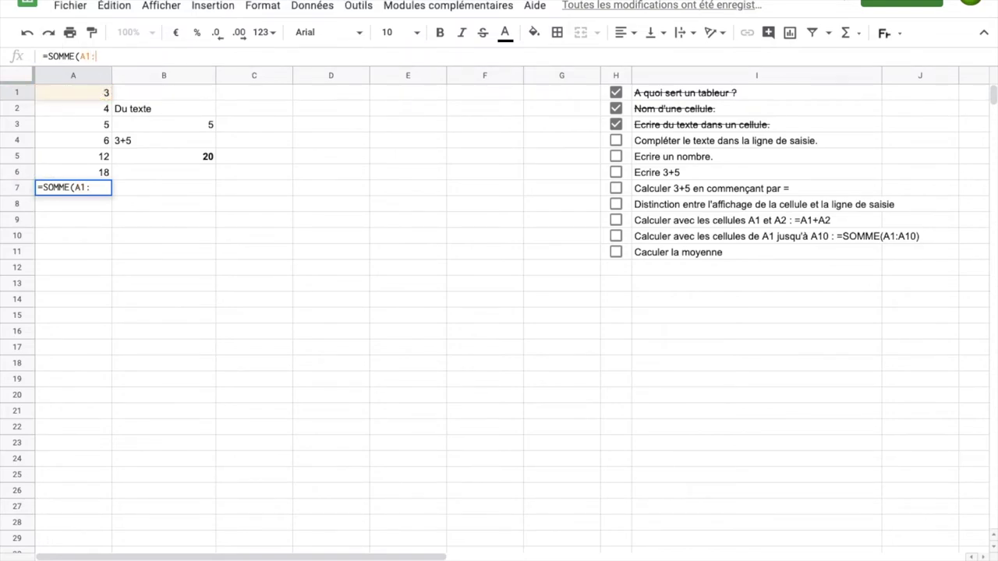
pyautogui.click(71, 178)
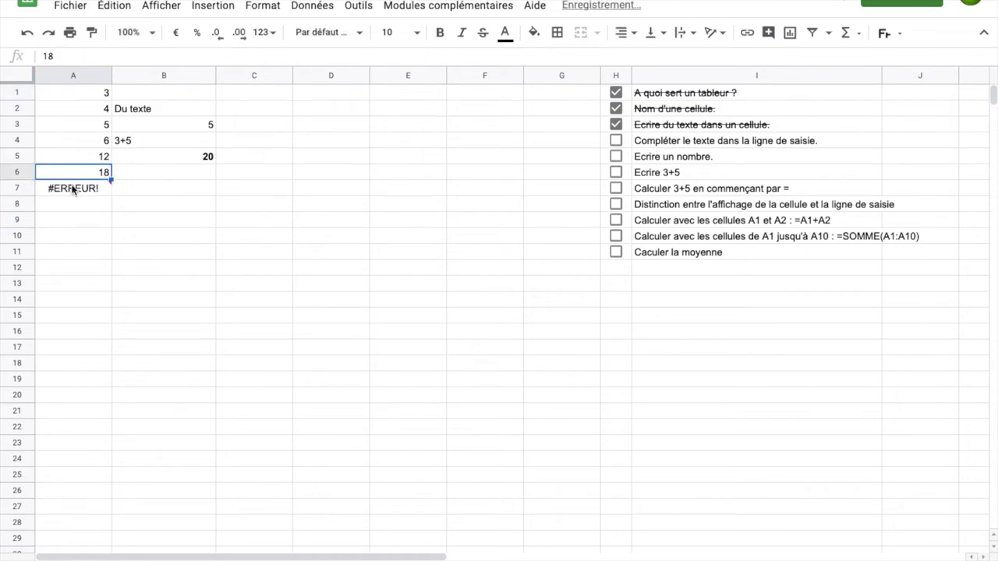
pyautogui.click(73, 190)
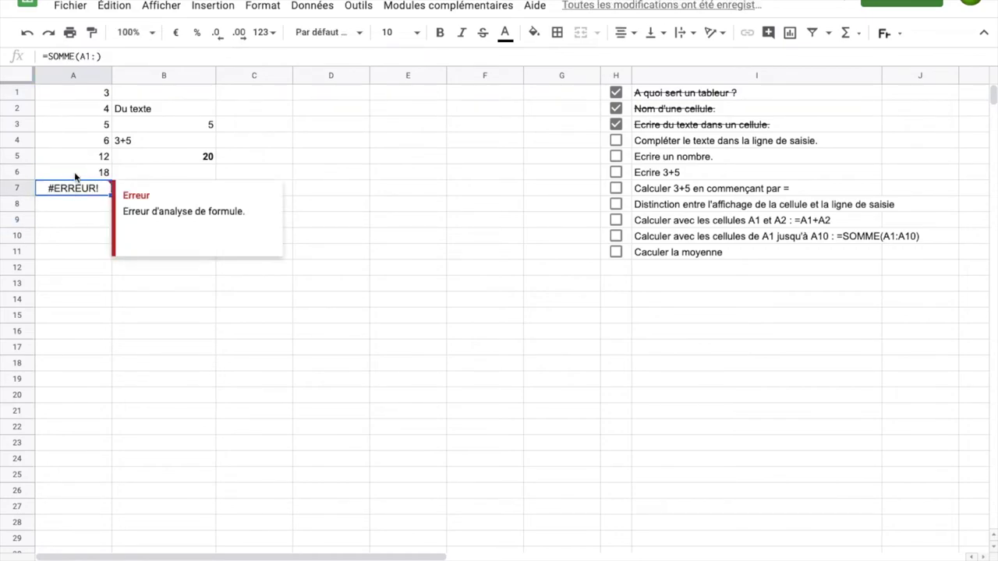
pyautogui.click(98, 56)
pyautogui.write('A6')
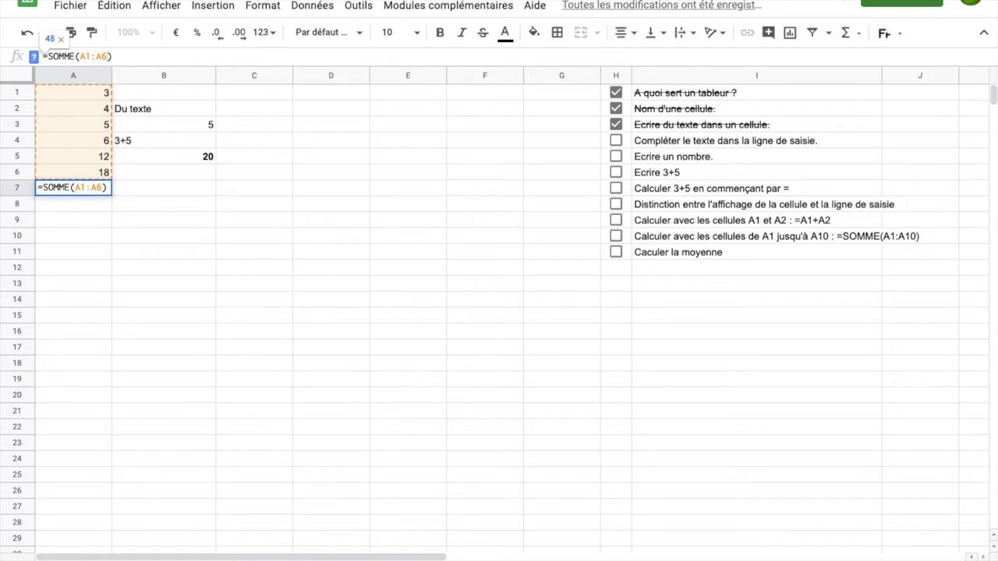
pyautogui.press('Return')
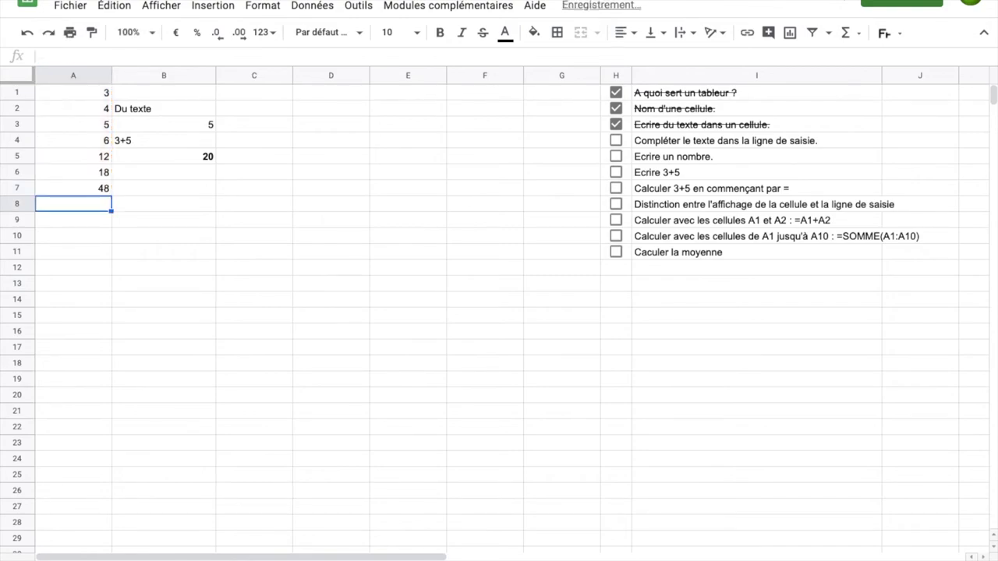
# Make the sum in cell A7 bold.
pyautogui.click(74, 188)
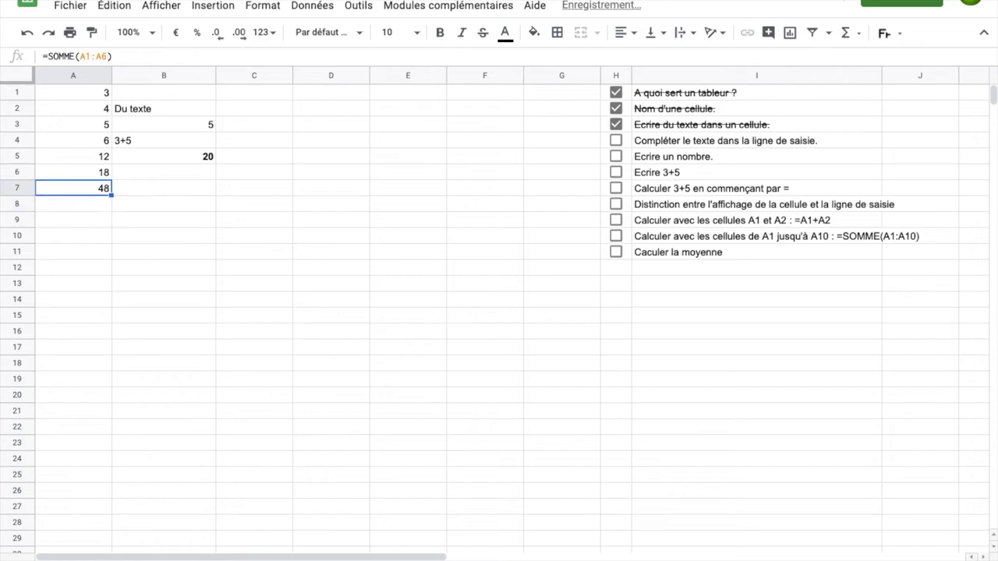
pyautogui.write('B')
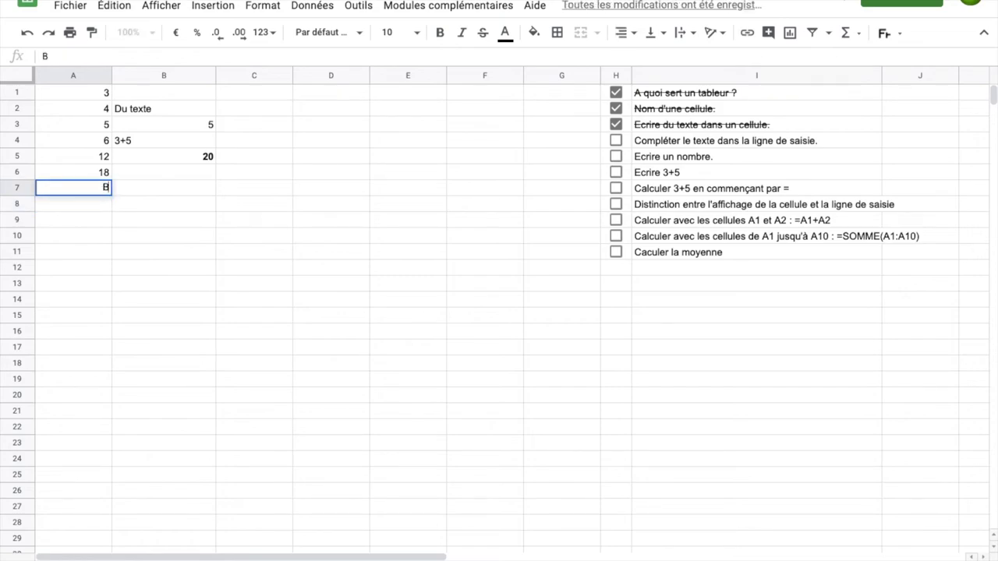
pyautogui.press('Escape')
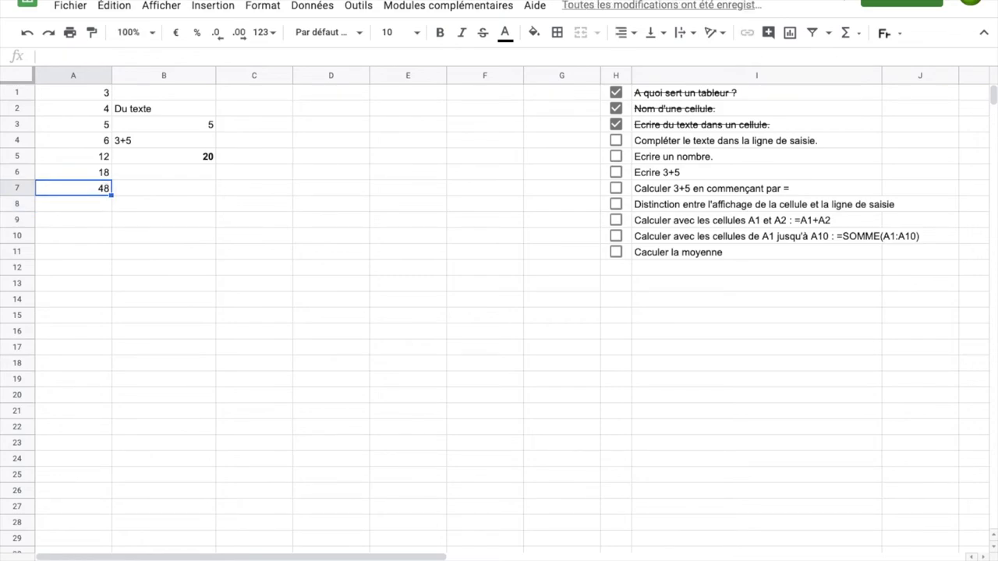
pyautogui.hotkey('ctrl', 'b')
# Enter the formula =MOYENNE(A1:A6) in cell A8 to average the numbers and make its result bold.
pyautogui.click(73, 203)
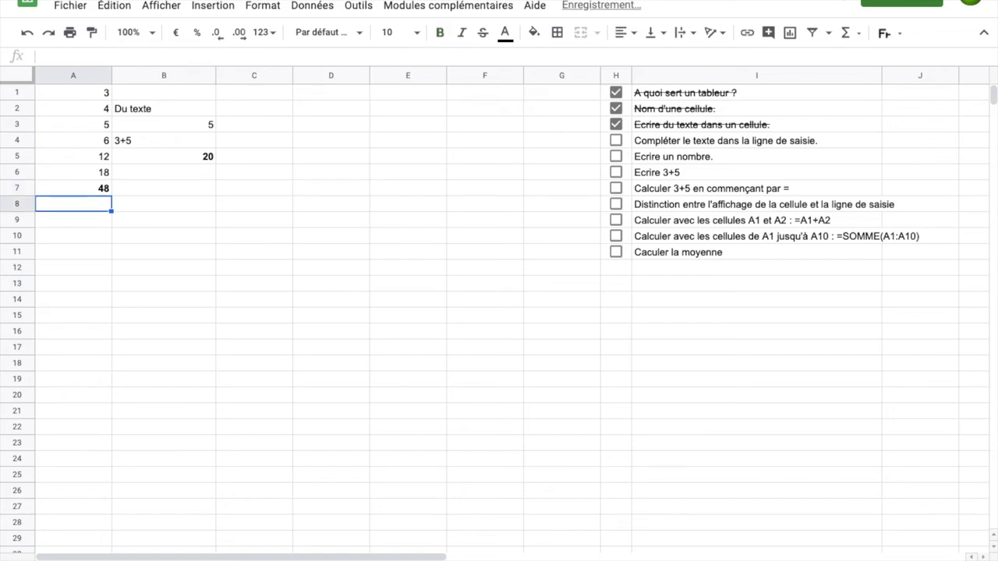
pyautogui.write('=')
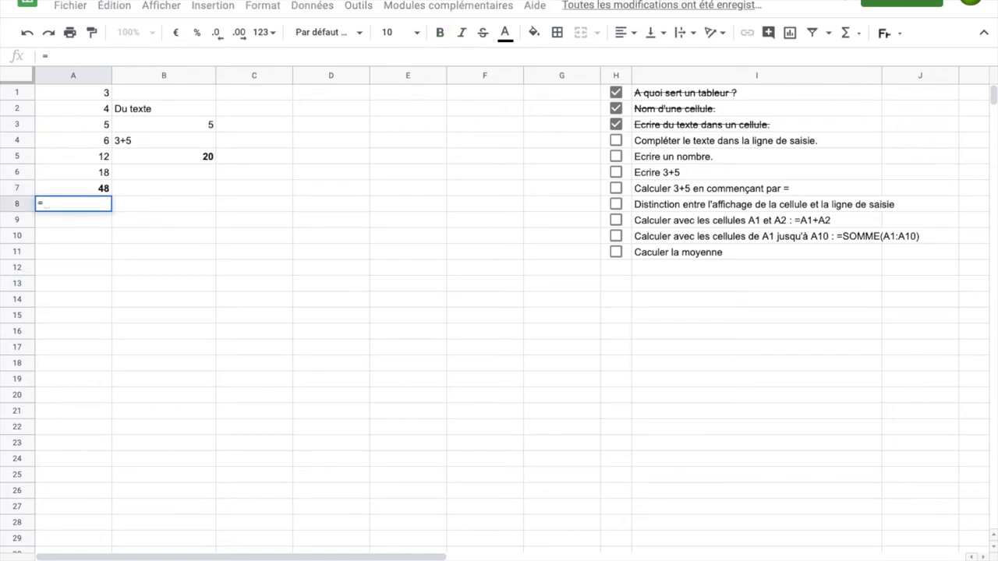
pyautogui.write('MO')
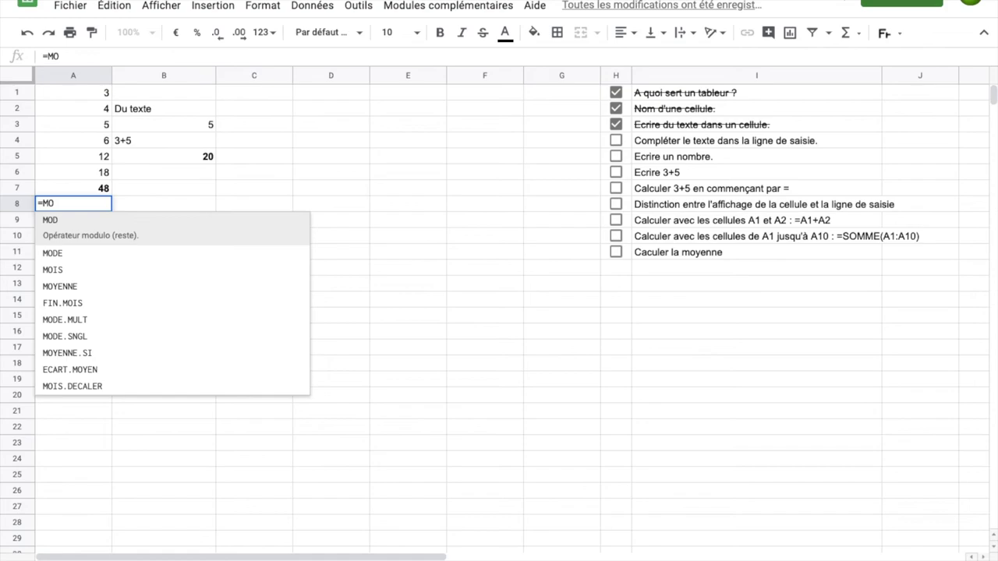
pyautogui.write('Y')
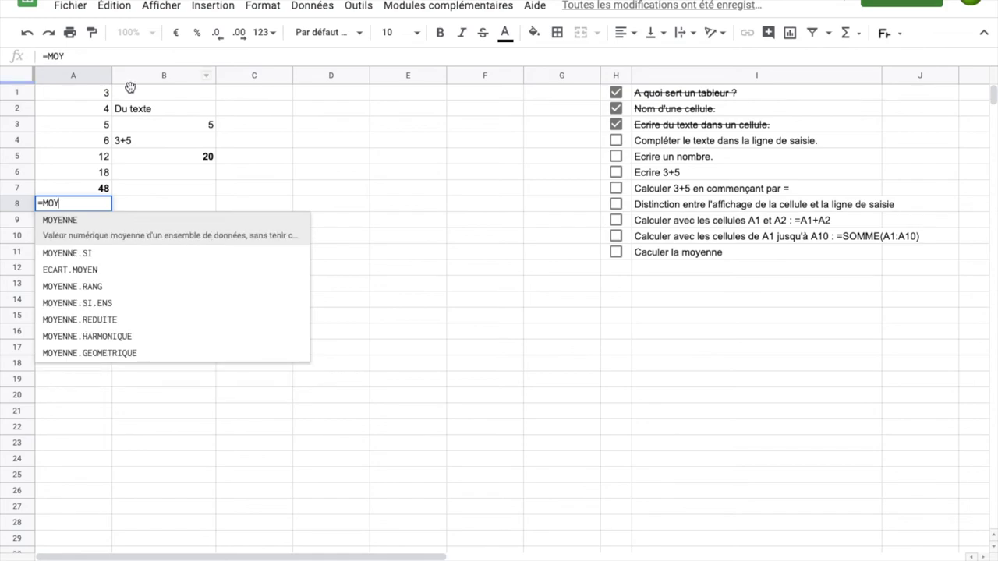
pyautogui.click(81, 221)
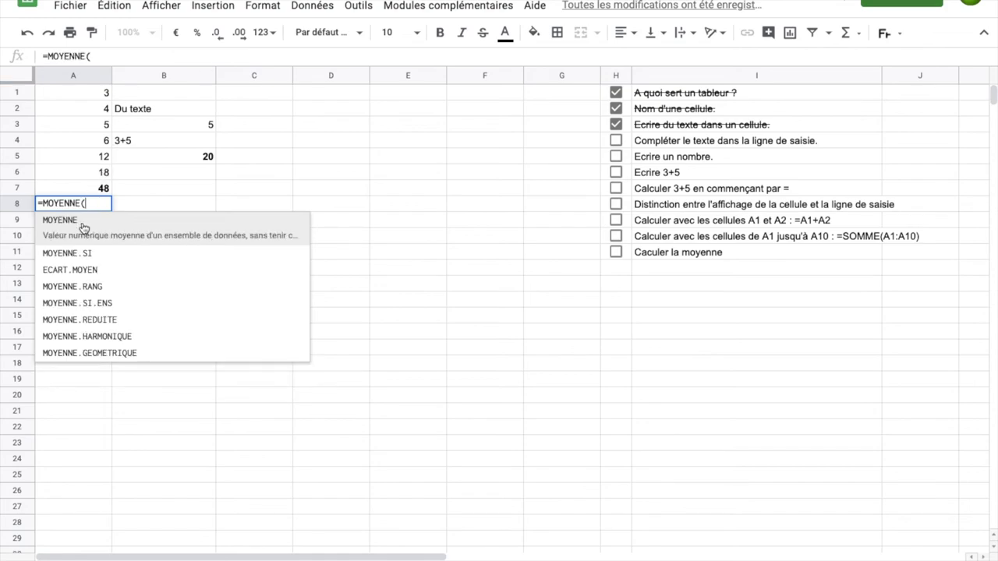
pyautogui.click(90, 97)
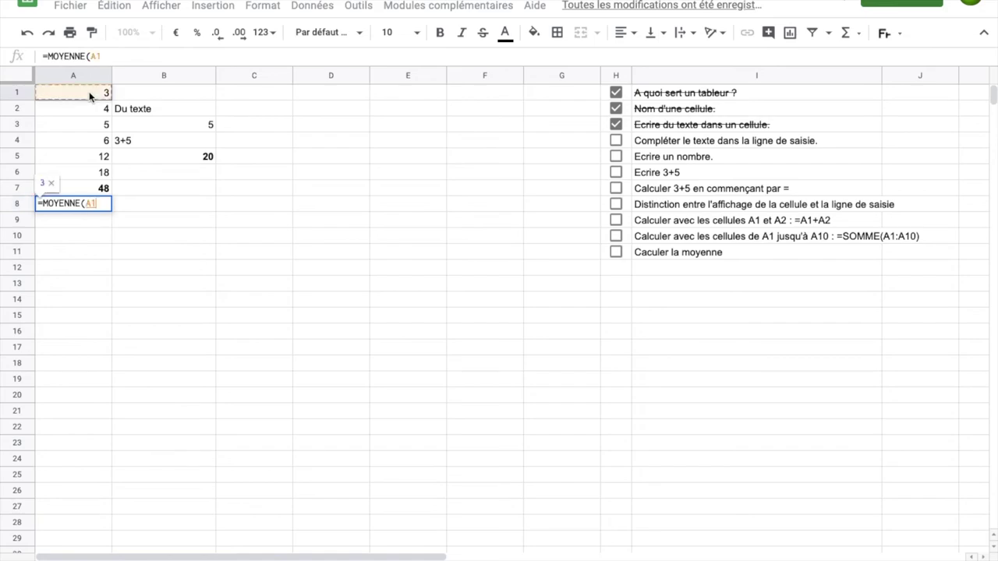
pyautogui.write(':')
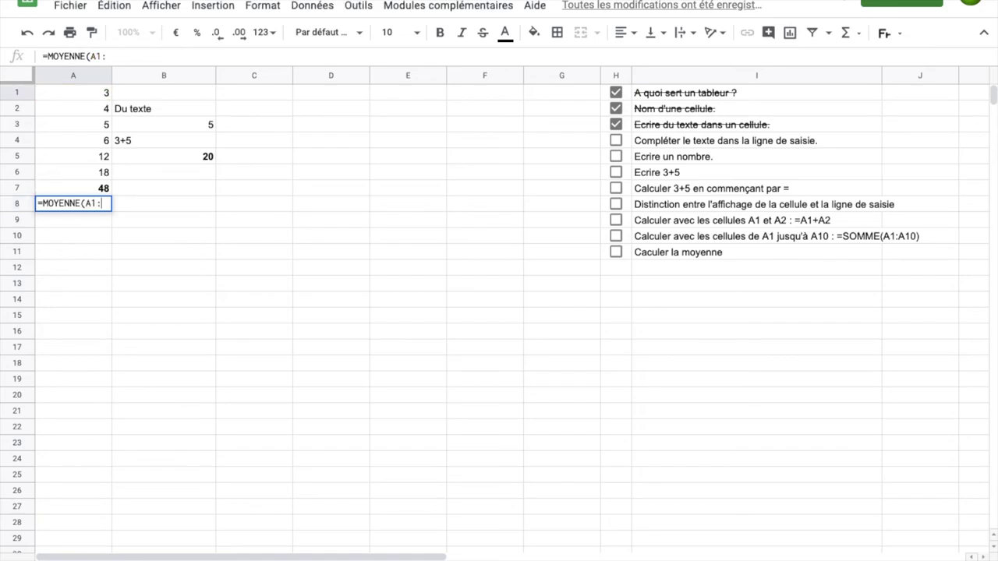
pyautogui.click(81, 172)
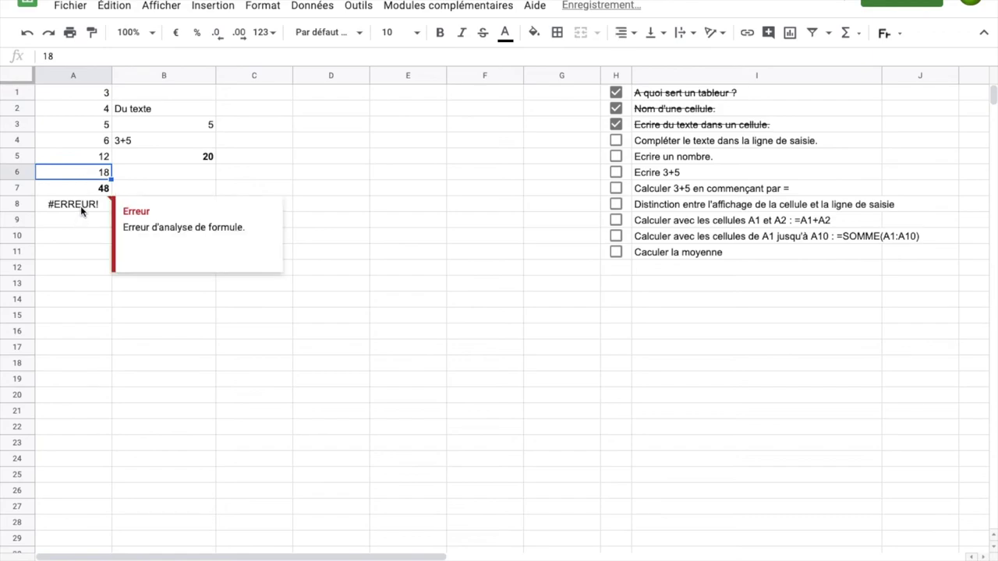
pyautogui.click(80, 205)
pyautogui.click(107, 56)
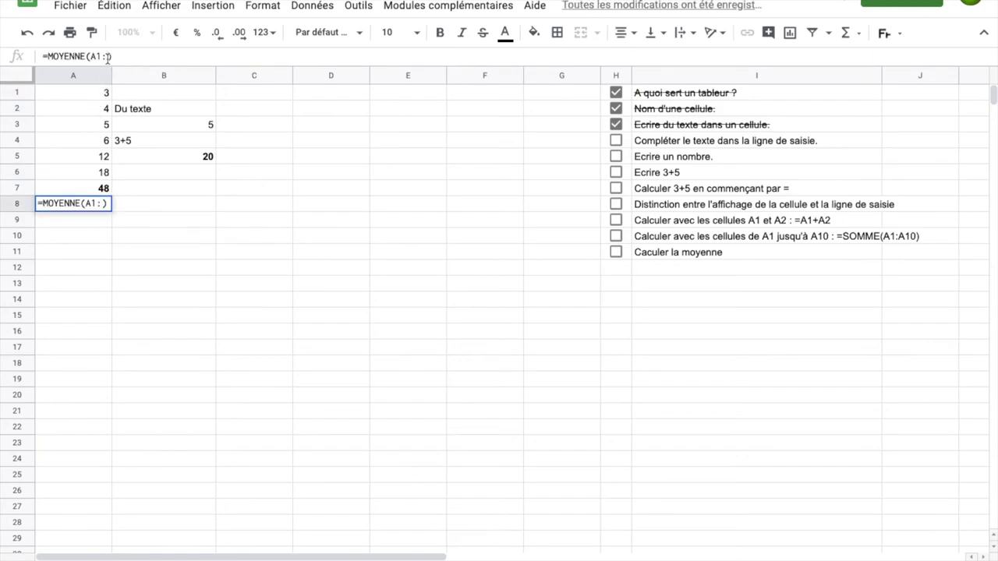
pyautogui.write('A6')
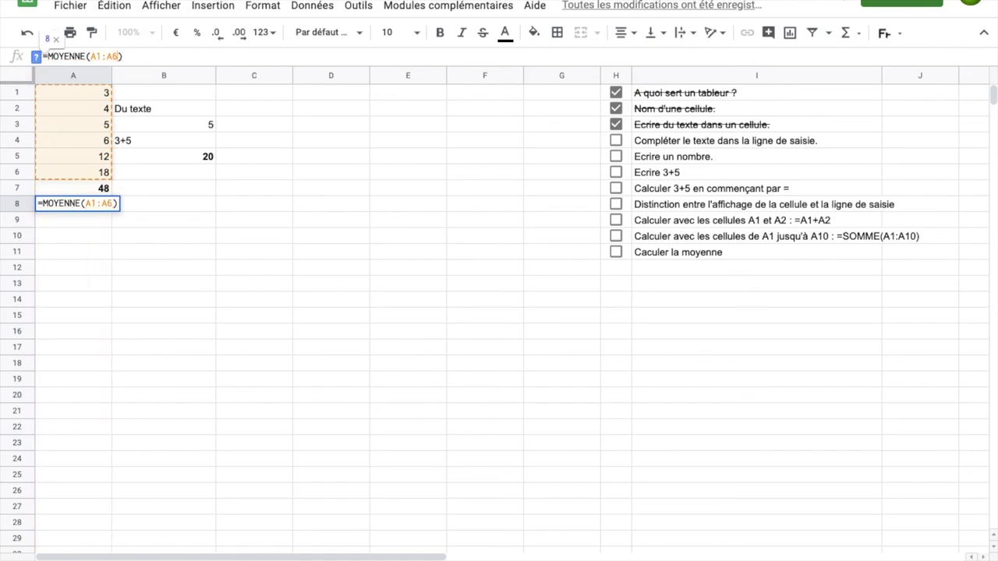
pyautogui.press('Return')
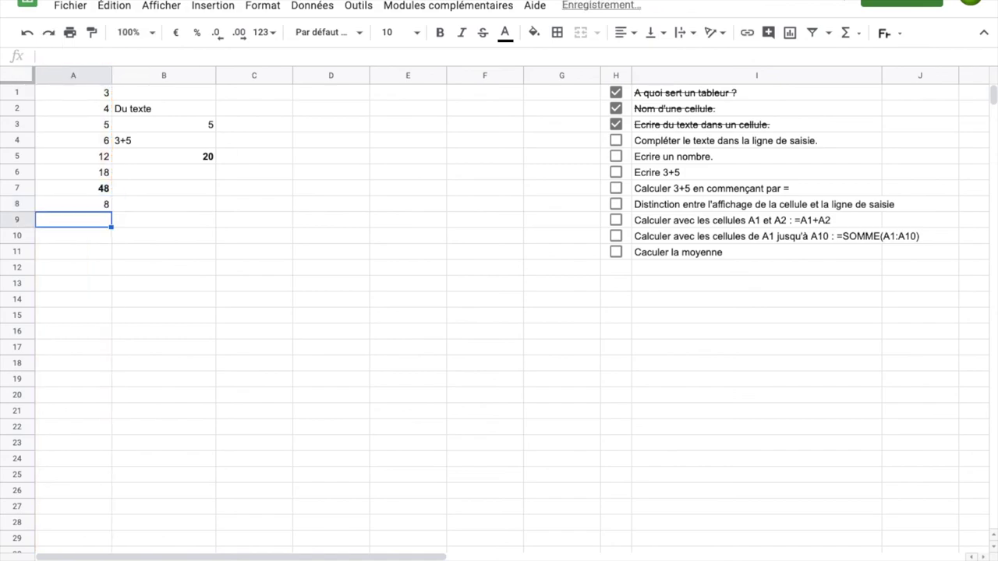
pyautogui.click(73, 203)
pyautogui.hotkey('ctrl', 'b')
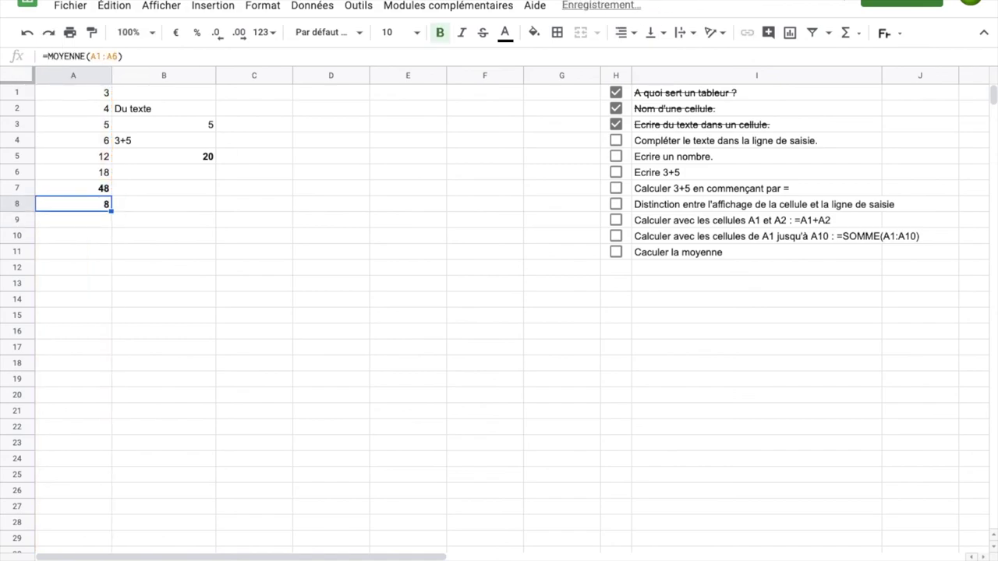
# Change the number in cell A3 to 15 and check the sum in cell A7.
pyautogui.click(83, 125)
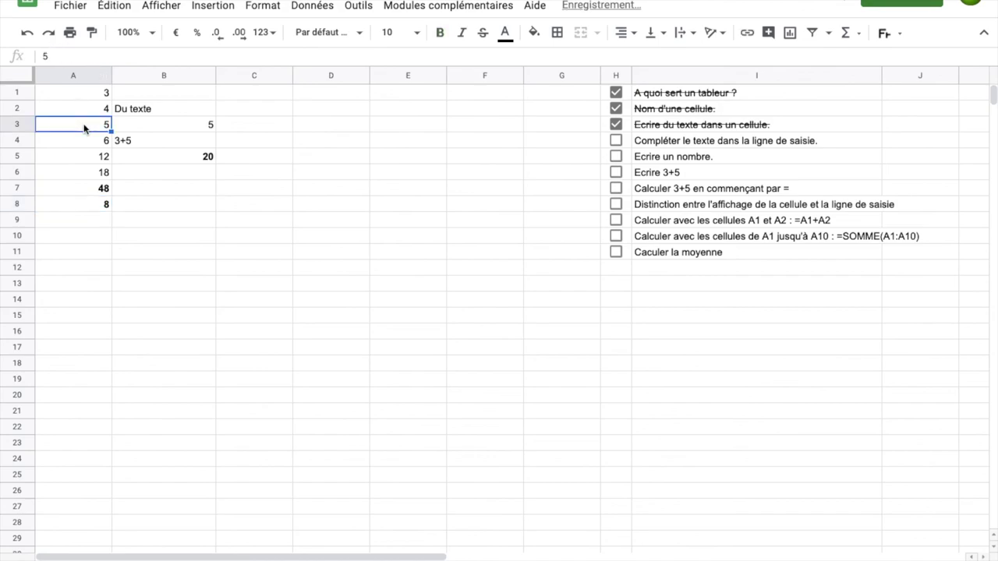
pyautogui.write('15')
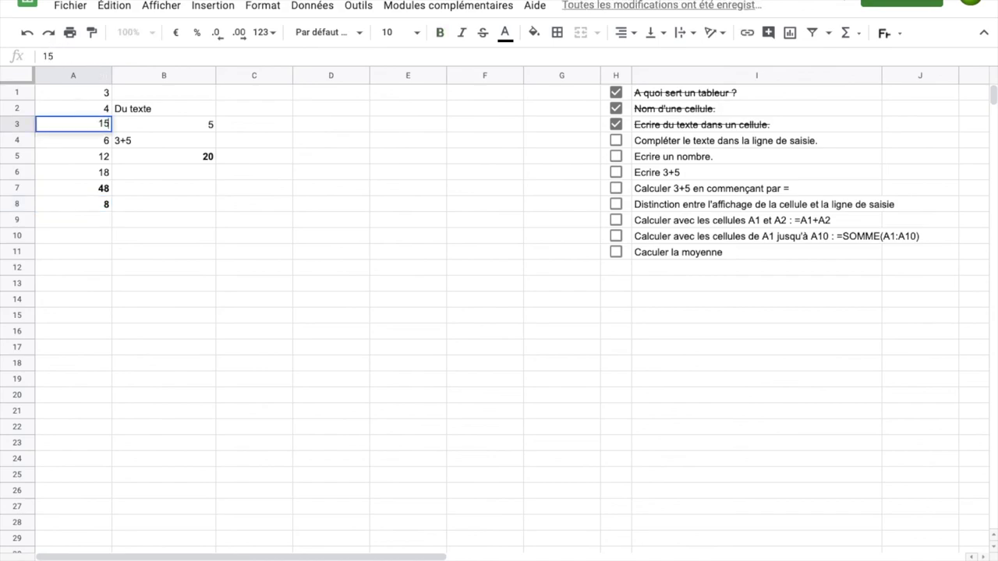
pyautogui.press('Return')
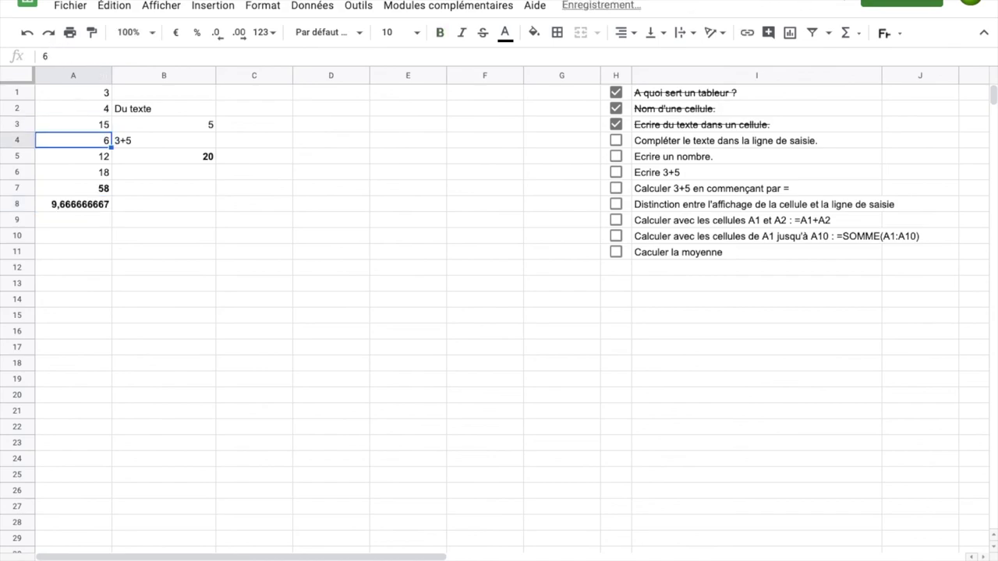
pyautogui.click(105, 189)
pyautogui.doubleClick(105, 189)
# Reduce the displayed decimals of the average in cell A8 to two places.
pyautogui.click(109, 208)
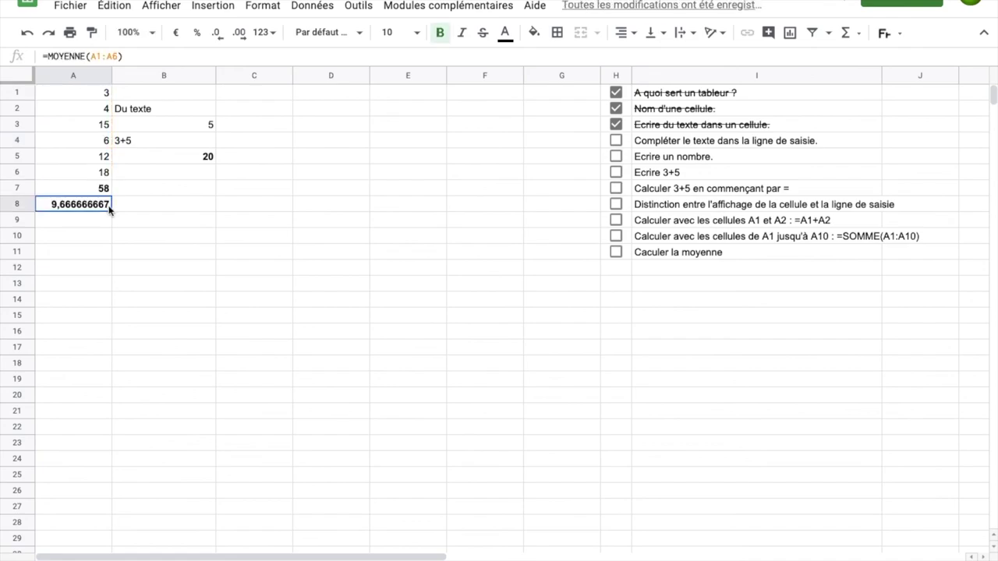
pyautogui.click(218, 35)
pyautogui.click(218, 36)
pyautogui.click(218, 36)
pyautogui.click(217, 35)
pyautogui.click(218, 35)
pyautogui.click(217, 35)
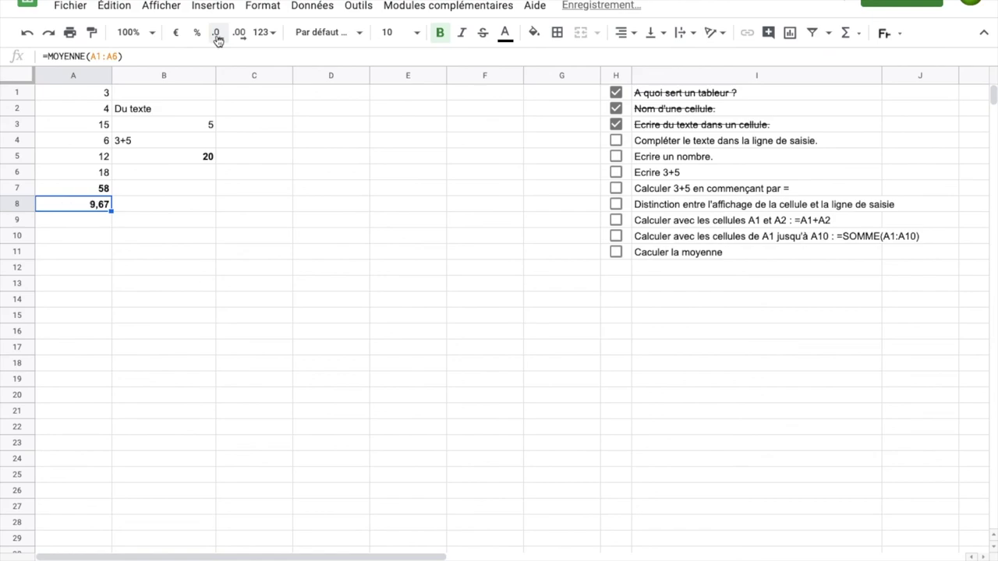